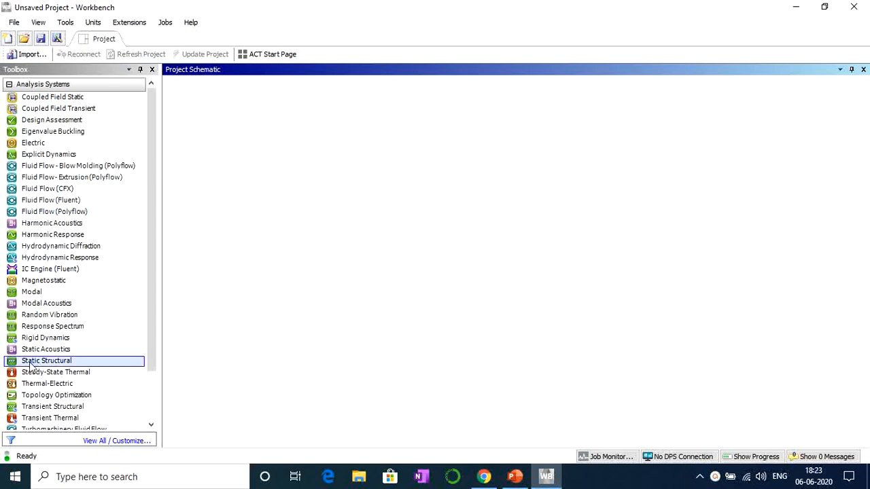
- Create a Static Structural analysis system in the project schematic and open its geometry in SpaceClaim
left_click_drag(30, 367, 247, 139)
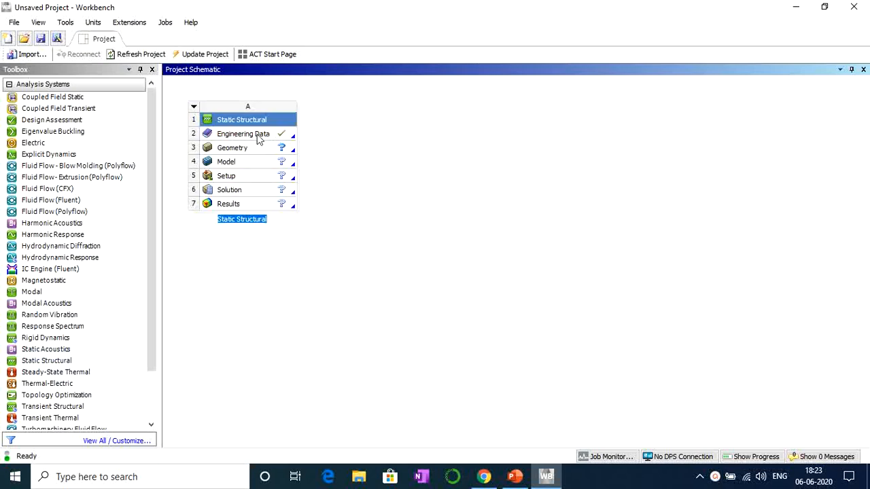
left_click(258, 138)
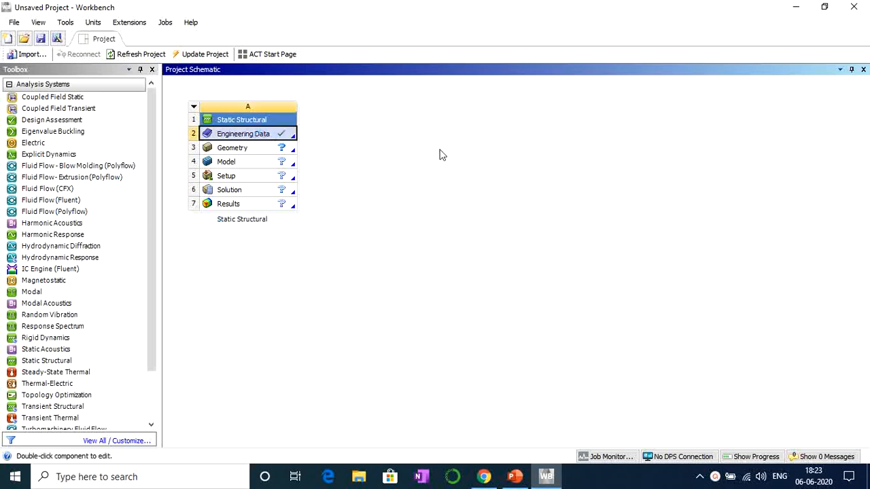
left_click(249, 152)
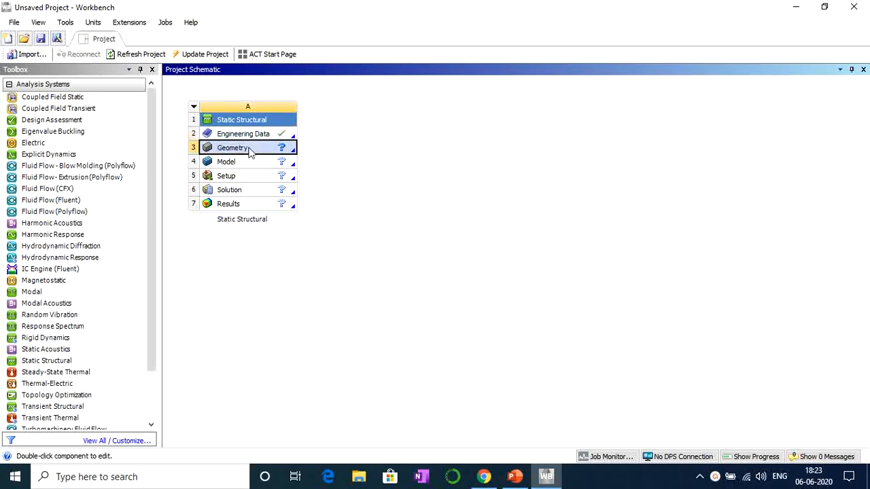
right_click(250, 152)
left_click(356, 158)
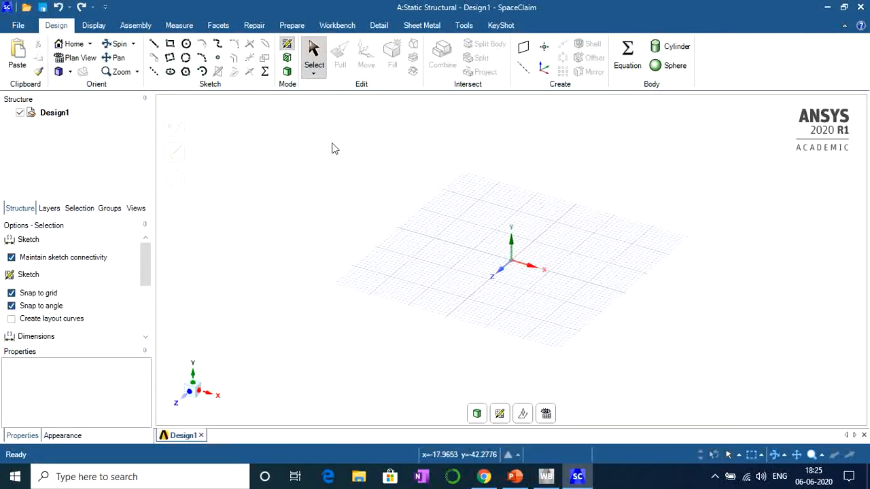
- Set the document's length unit to centimeters and the minor grid spacing to 1 cm
left_click(18, 26)
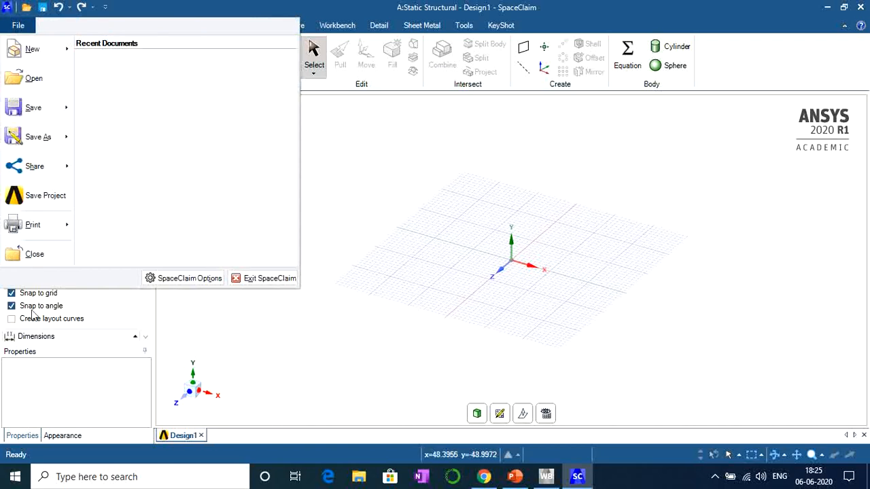
left_click(184, 279)
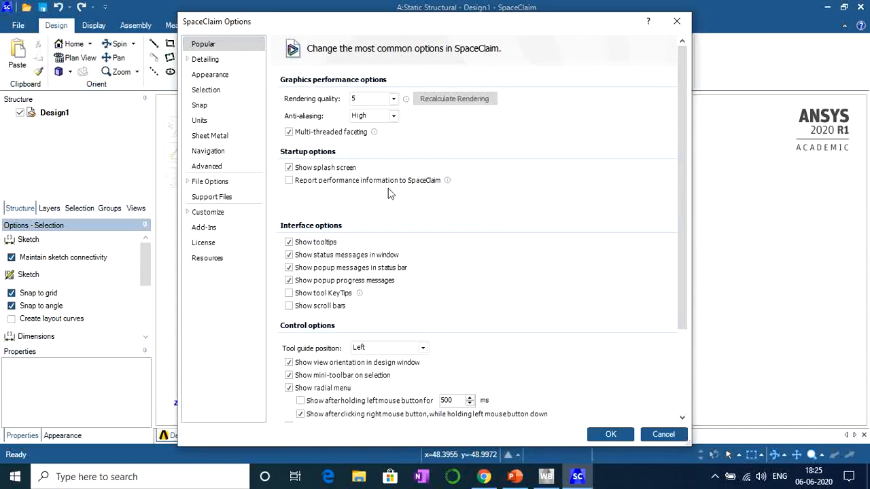
left_click(229, 120)
left_click(418, 145)
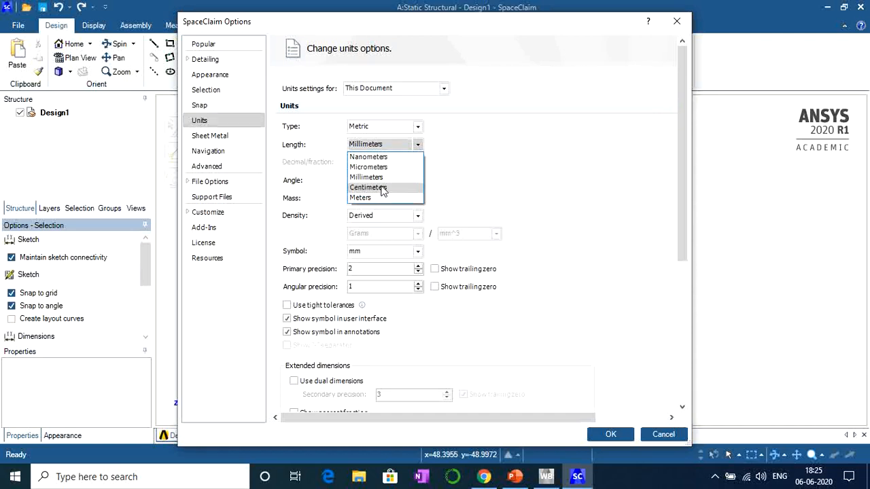
left_click(381, 188)
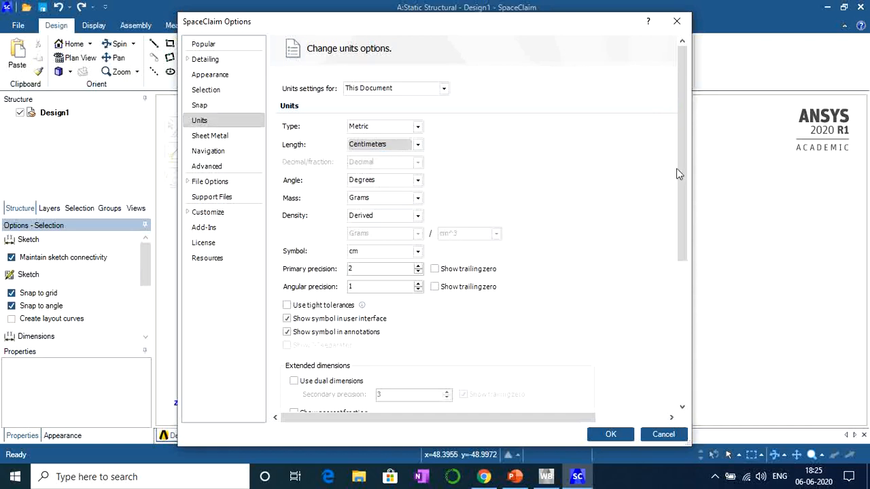
left_click_drag(679, 174, 687, 390)
left_click(397, 333)
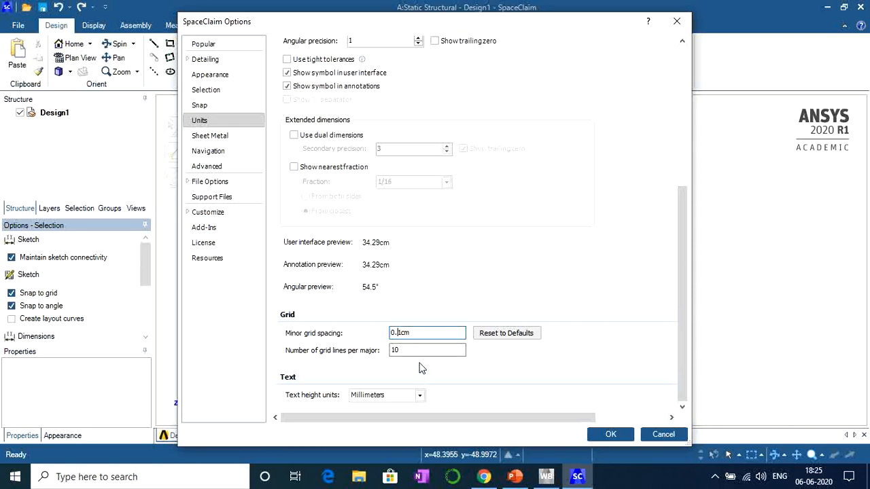
key("BackSpace")
key("BackSpace")
left_click(610, 435)
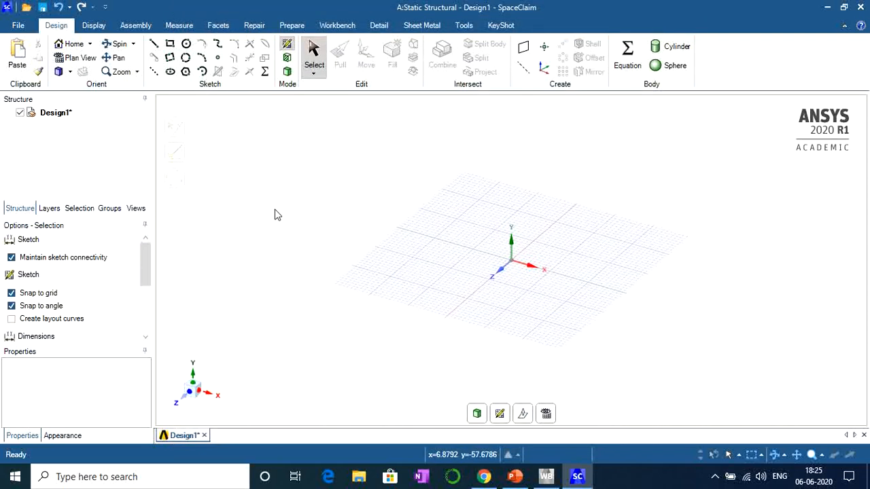
- Choose the XY plane as the new sketch plane and orient the view normal to it
right_click(277, 215)
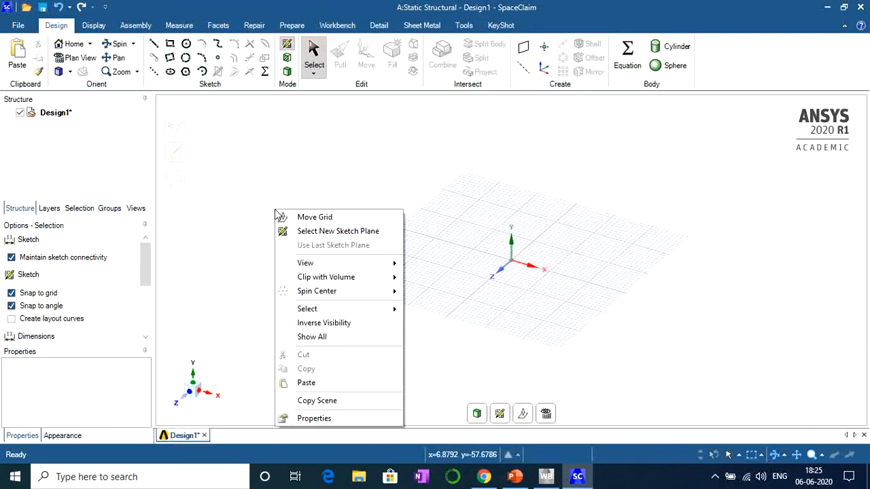
left_click(322, 234)
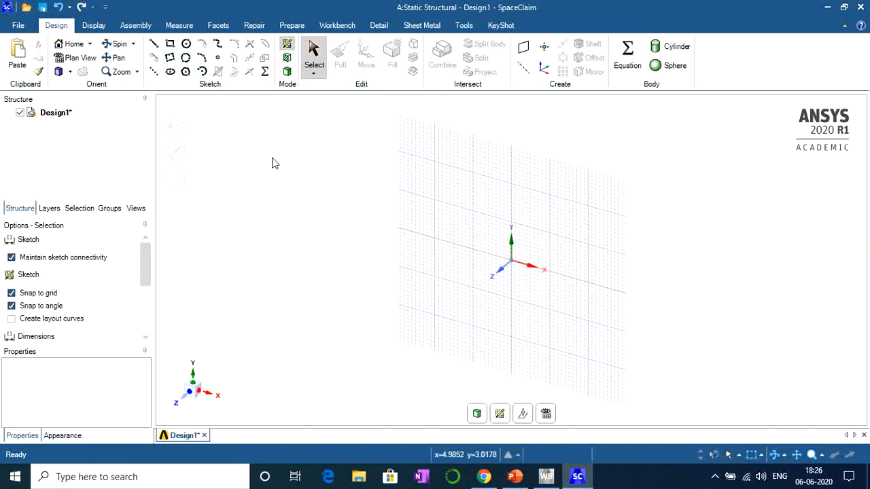
left_click(74, 62)
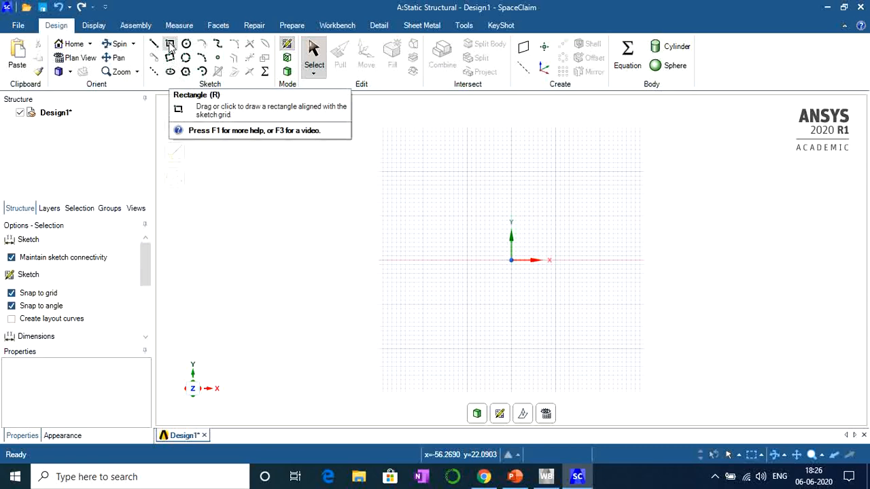
- Check the bracket drawing in PowerPoint, and sketch a 20 cm by 4 cm horizontal rectangle in SpaceClaim from (0, 13) to (20, 9)
left_click(169, 44)
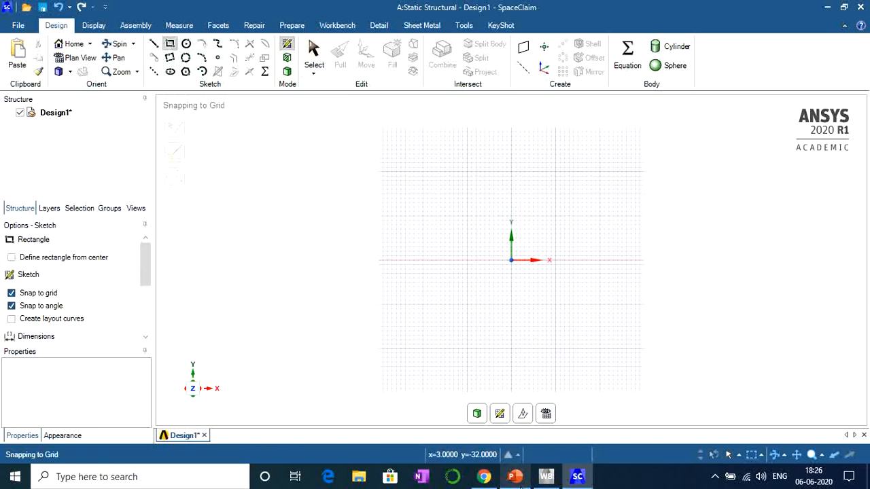
left_click(514, 477)
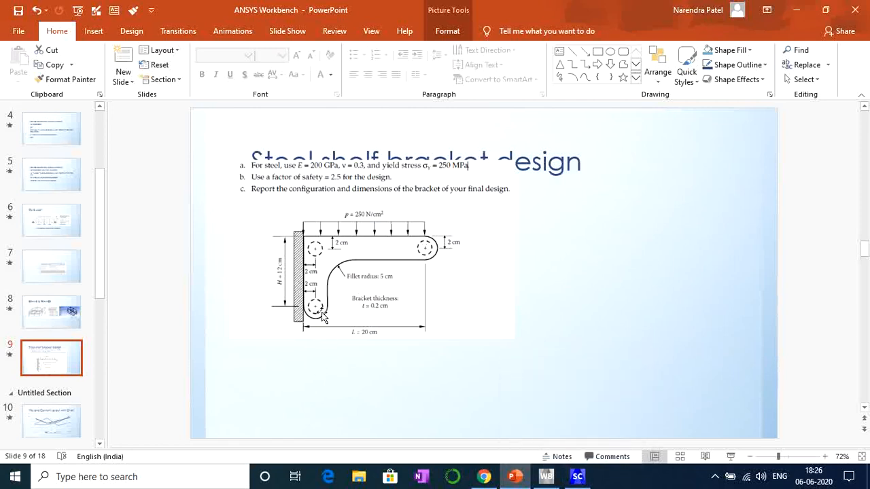
left_click(578, 477)
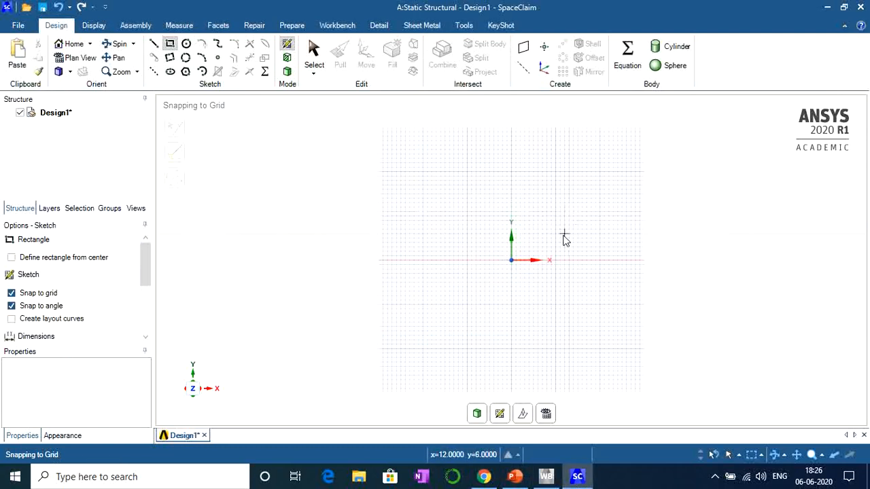
scroll(564, 234, "up", 3)
scroll(565, 235, "up", 2)
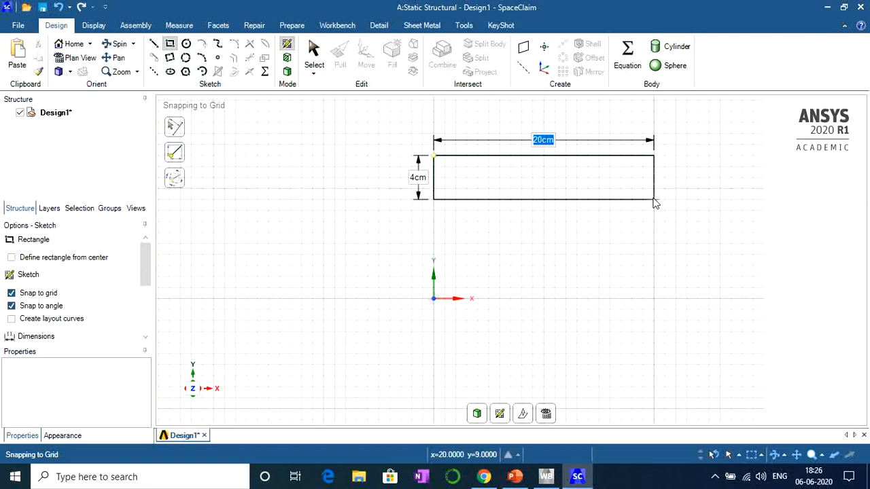
left_click(654, 199)
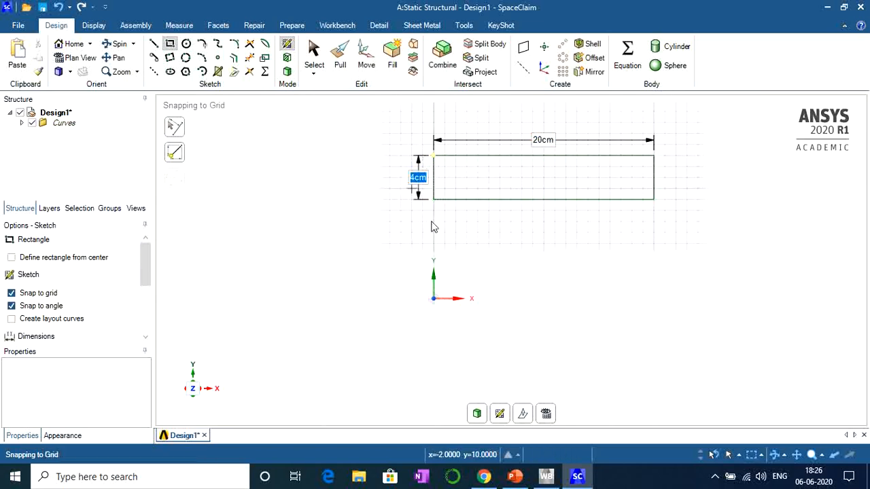
- Sketch a vertical rectangle 3 cm wide and 8 cm high directly below the horizontal one, flush with its left edge
left_click(435, 200)
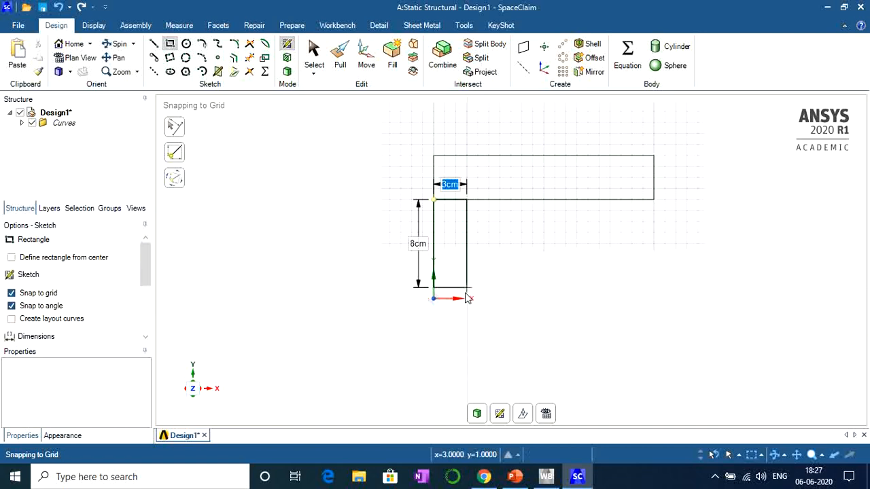
key("Tab")
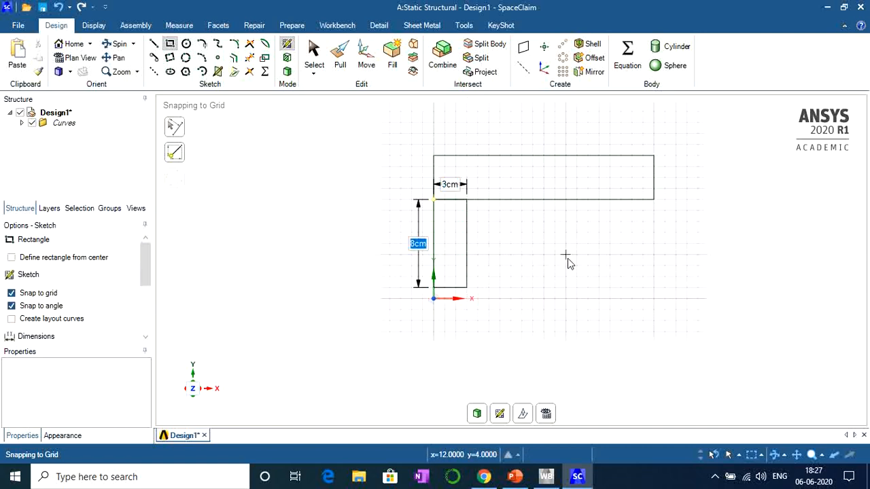
key("Return")
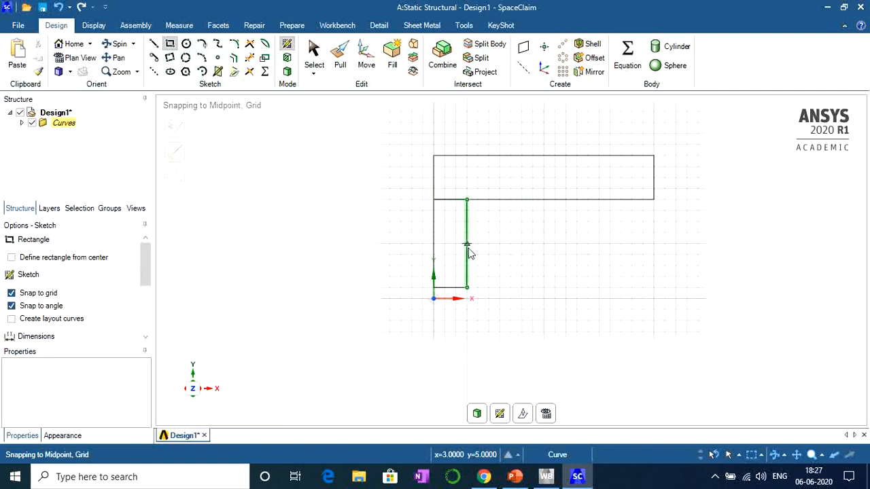
left_click(469, 251)
left_click(489, 254)
key("Escape")
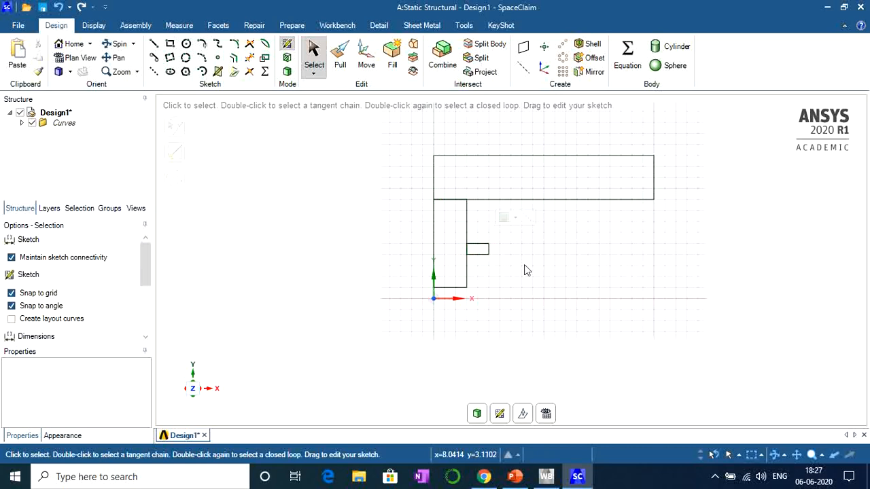
key("ctrl+z")
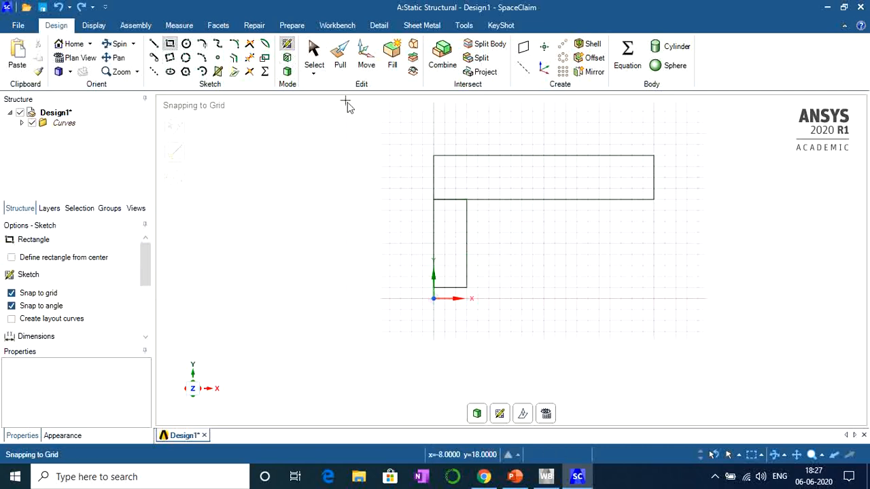
- Widen the vertical rectangle to 4 cm by moving its right edge outward
left_click(314, 54)
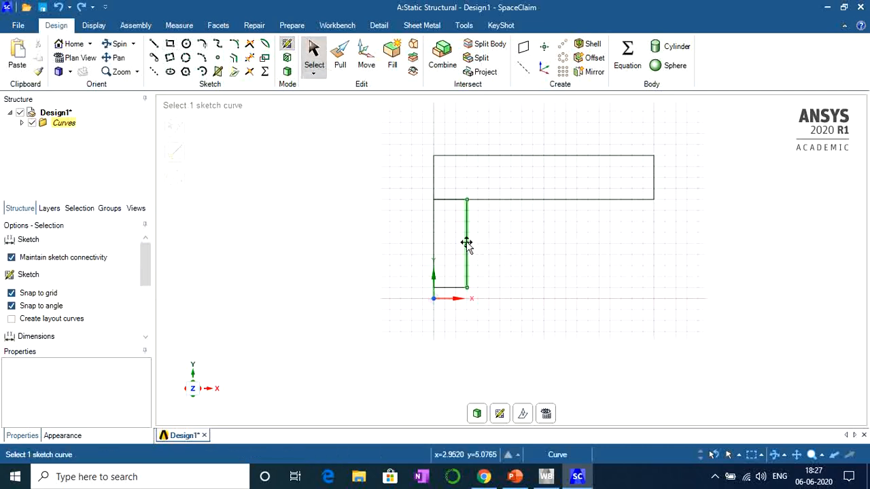
mouse_move(469, 243)
left_mouse_down()
mouse_move(489, 246)
mouse_move(468, 249)
mouse_move(492, 253)
mouse_move(481, 255)
left_mouse_up()
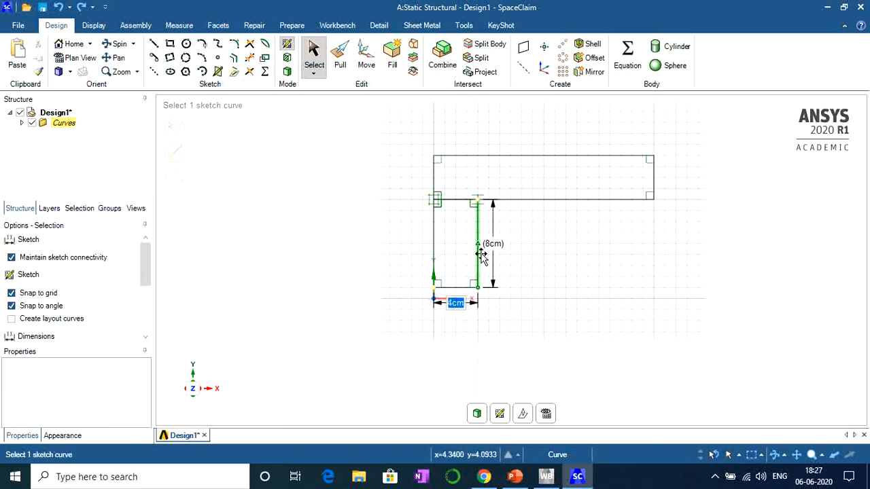
left_click(598, 280)
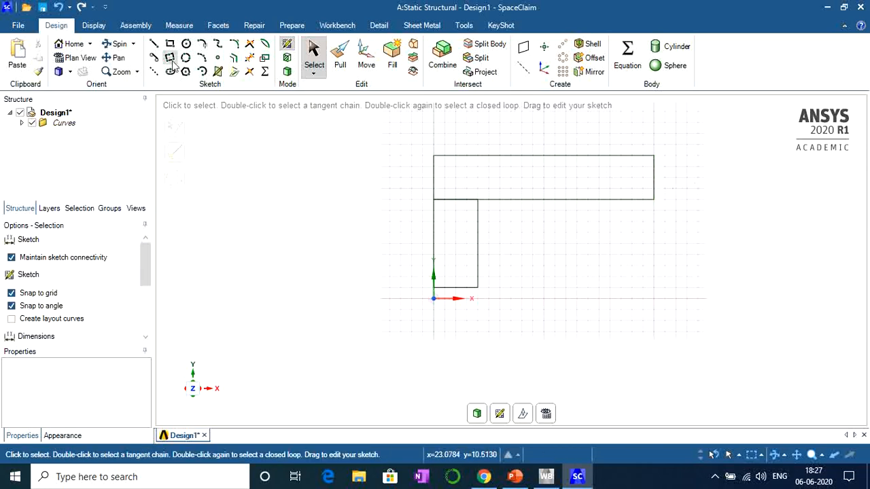
- Draw two 4 cm diameter circles centered on the midpoints of the horizontal arm's right edge and the vertical leg's bottom edge
left_click(186, 45)
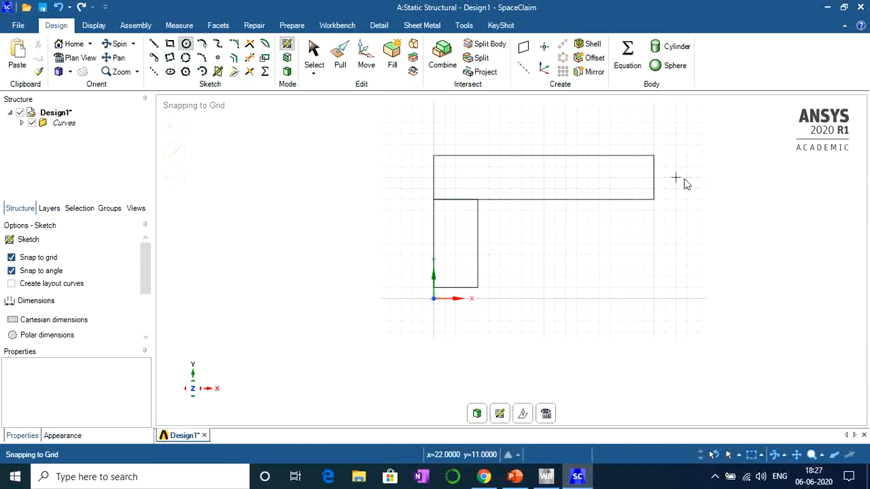
left_click(654, 178)
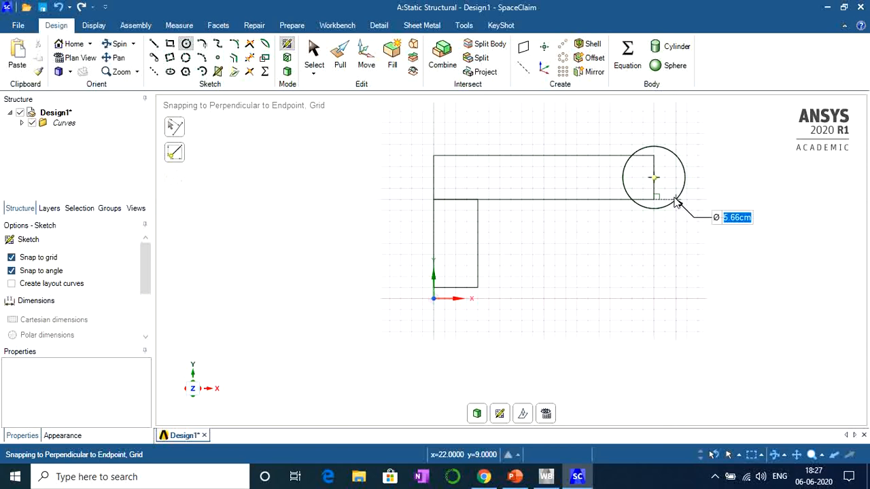
type("4")
key("Return")
left_click(455, 288)
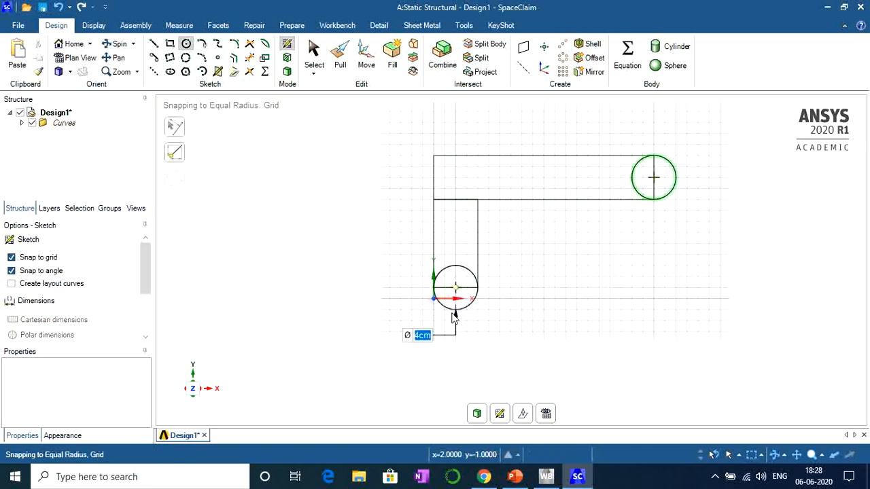
left_click(455, 317)
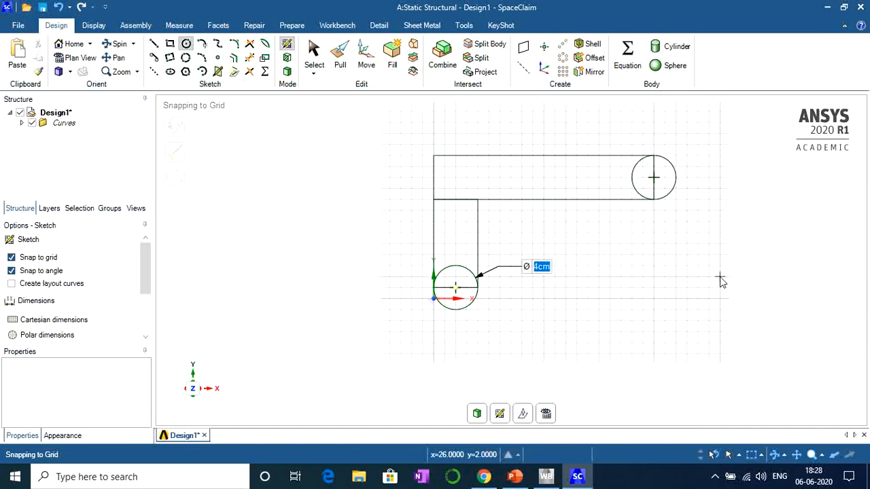
- Trim the line between the two rectangles, plus the end lines and inner half-circles, to leave a single L-shaped outline with rounded ends
left_click(250, 60)
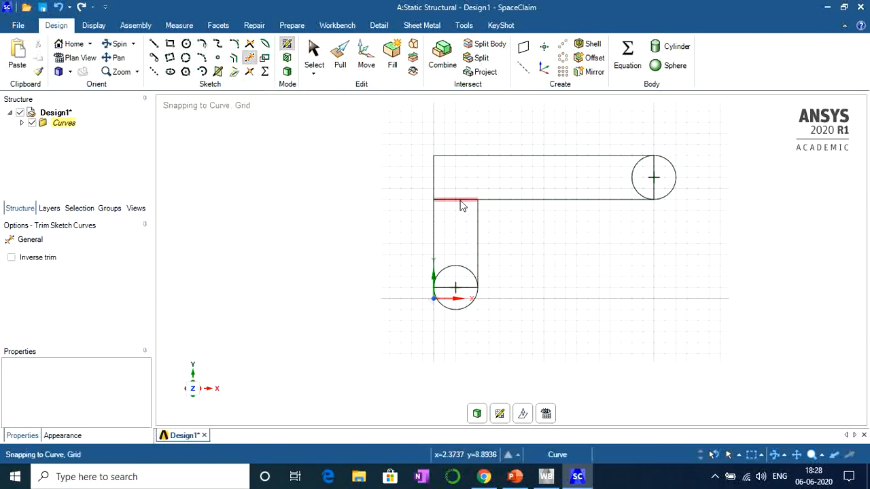
left_click(460, 204)
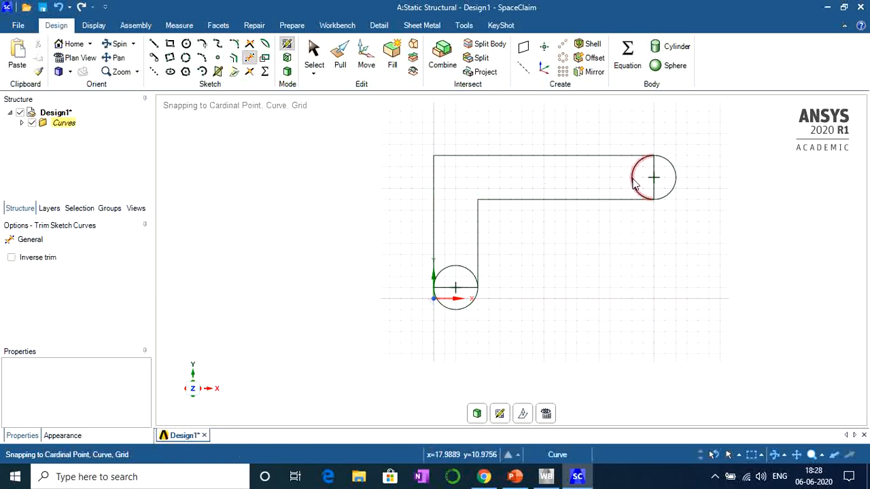
left_click(633, 178)
left_click(654, 177)
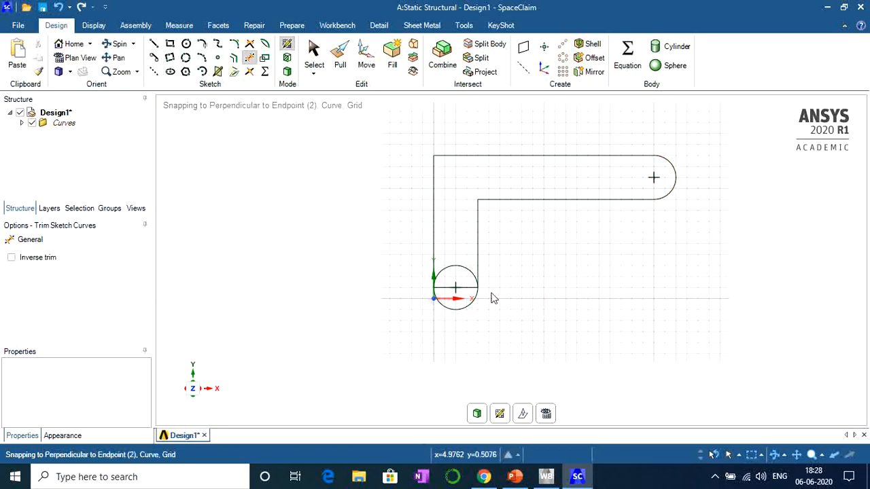
left_click(466, 290)
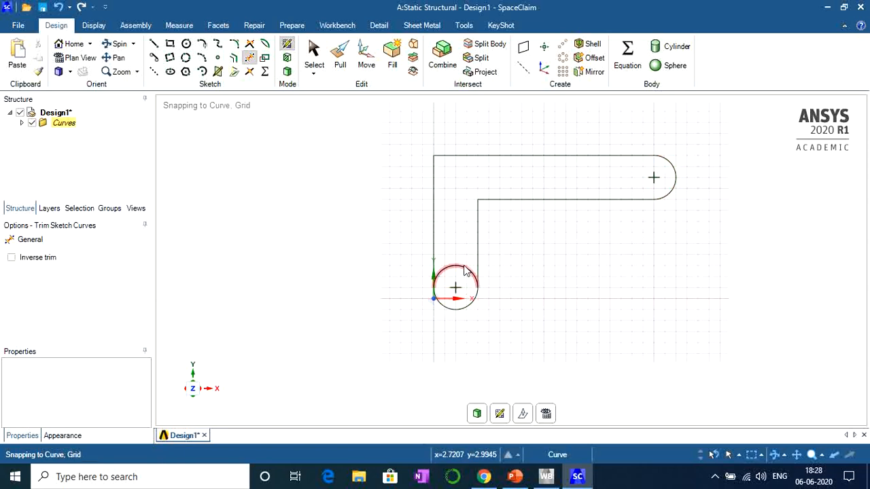
left_click(466, 270)
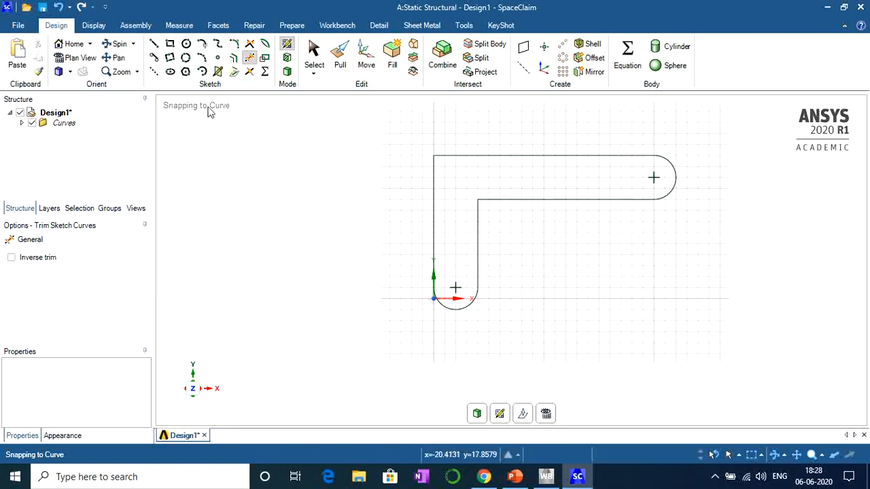
- Round the inner corner between the horizontal arm and the vertical leg with a 10 cm diameter arc
left_click(234, 46)
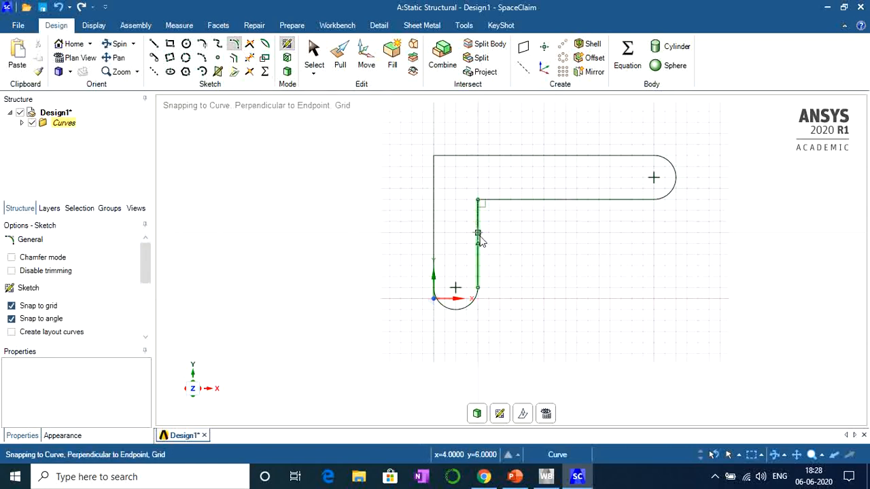
left_click(505, 201)
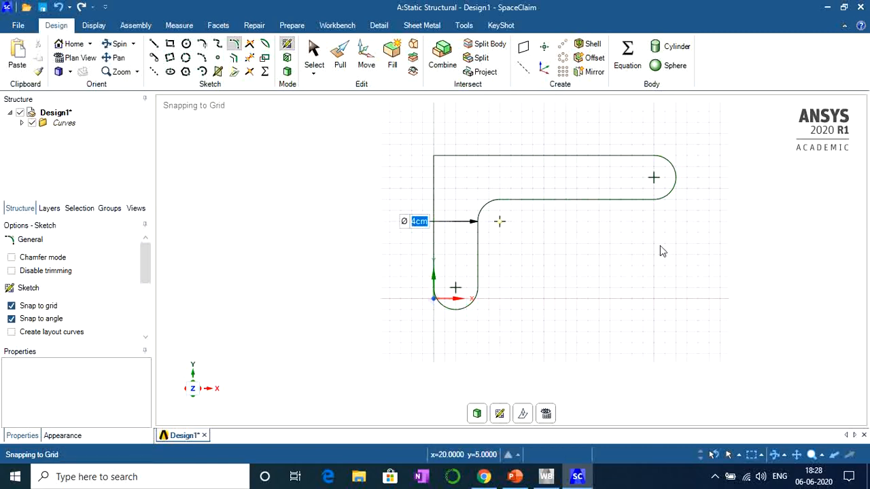
type("5")
key("Return")
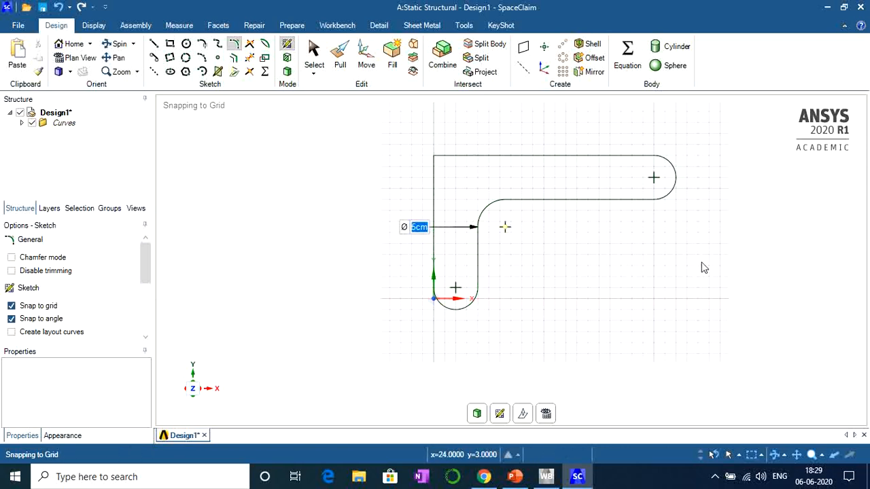
type("10")
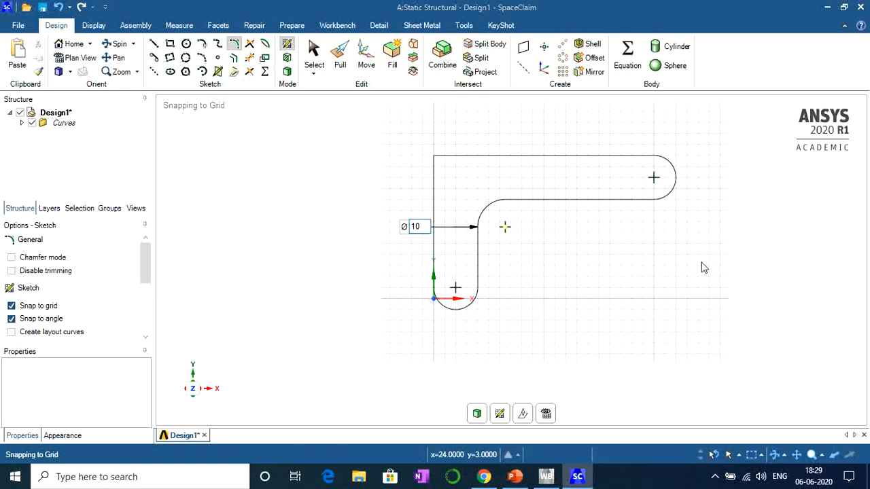
key("Return")
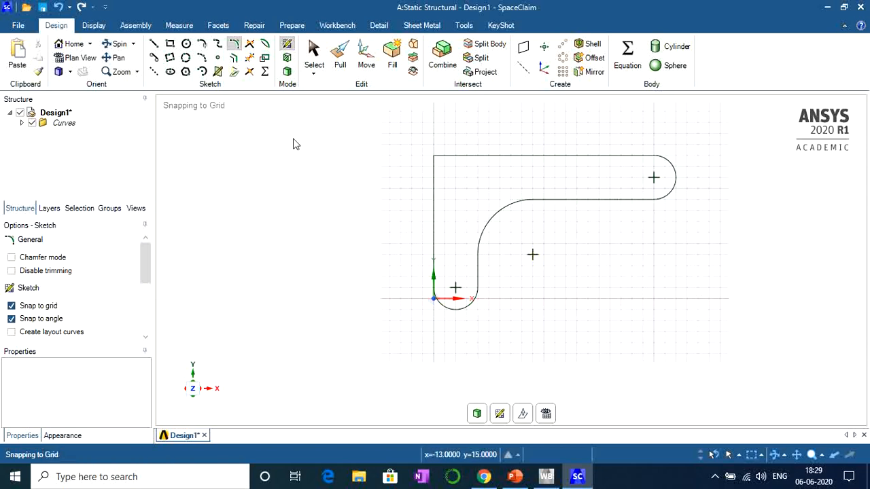
- Draw three 2 cm diameter circles: one at each rounded end's center and one near the outer corner at x=2, y=11
left_click(185, 44)
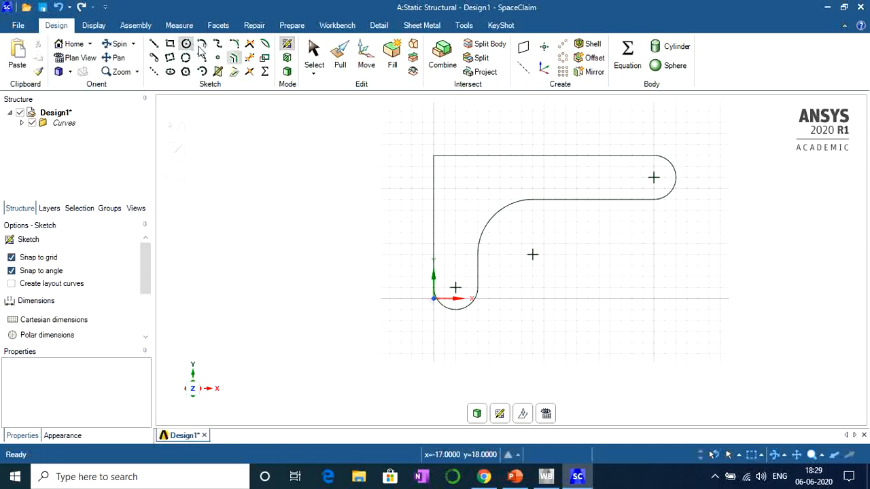
left_click(653, 177)
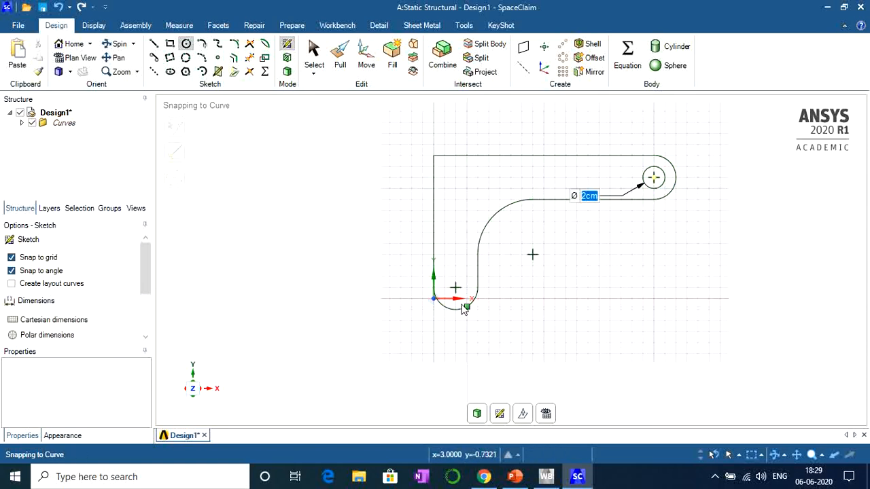
left_click(455, 287)
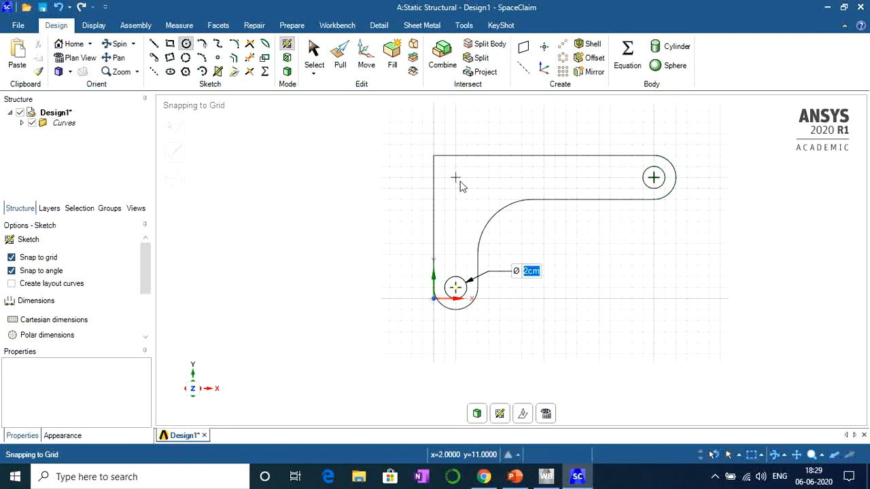
left_click(455, 178)
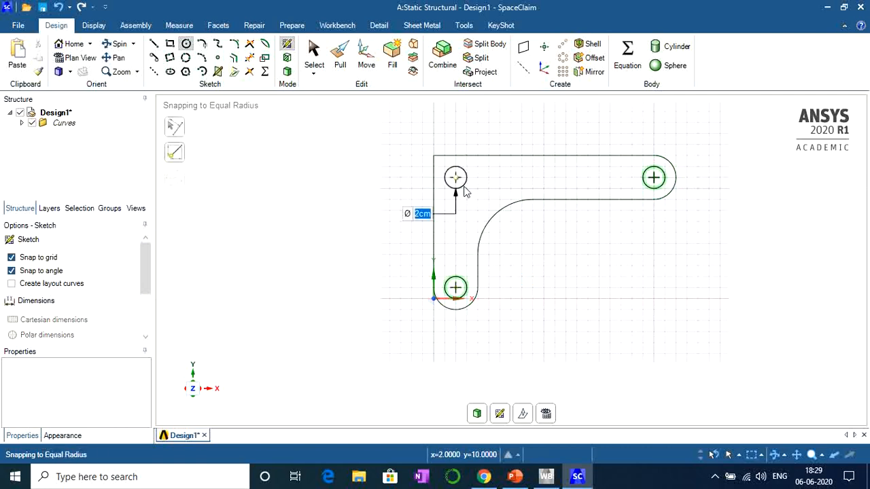
left_click(464, 193)
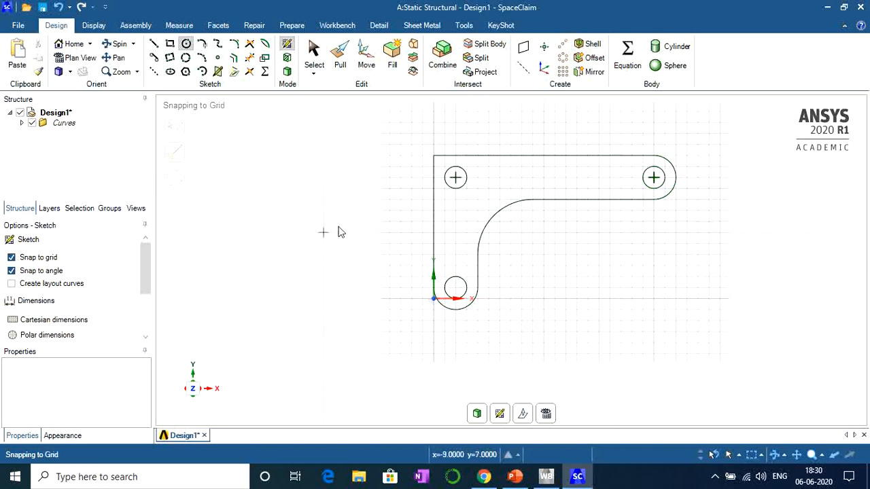
- Convert the sketch into a surface with the Pull tool and delete the three circular faces to leave open holes
left_click(341, 61)
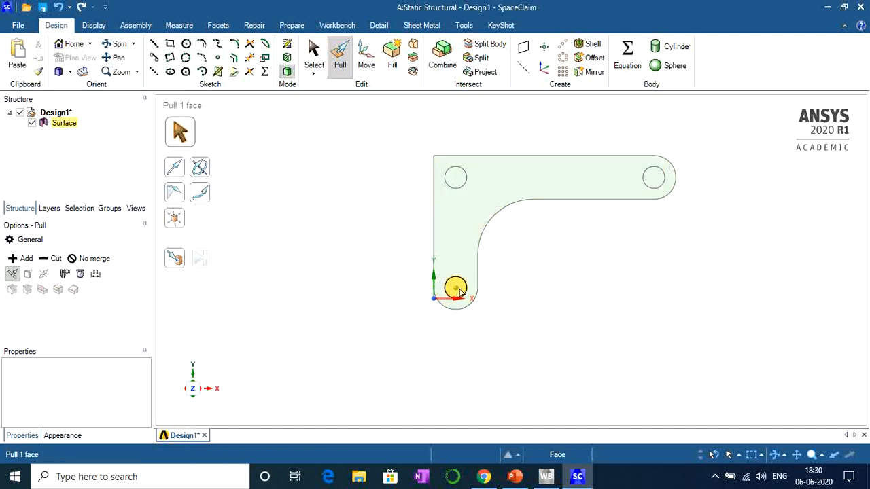
left_click(456, 179)
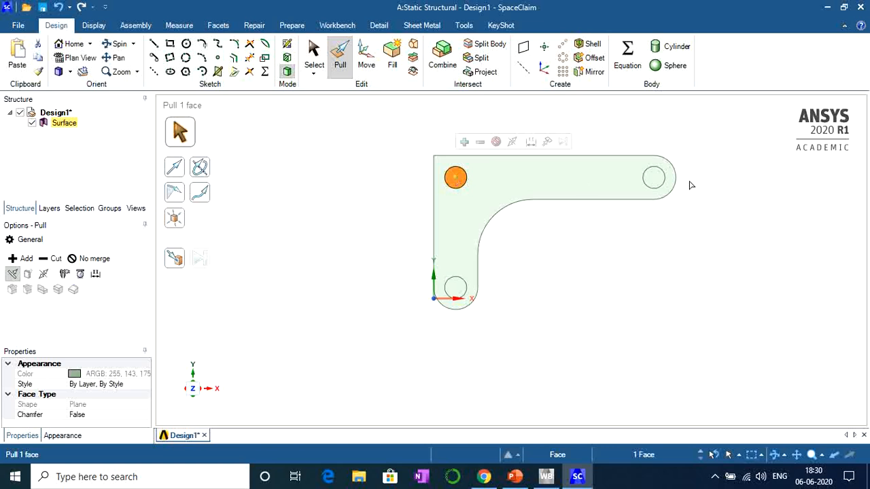
left_click(690, 185)
left_click(653, 179)
left_click(578, 328)
left_click(456, 288)
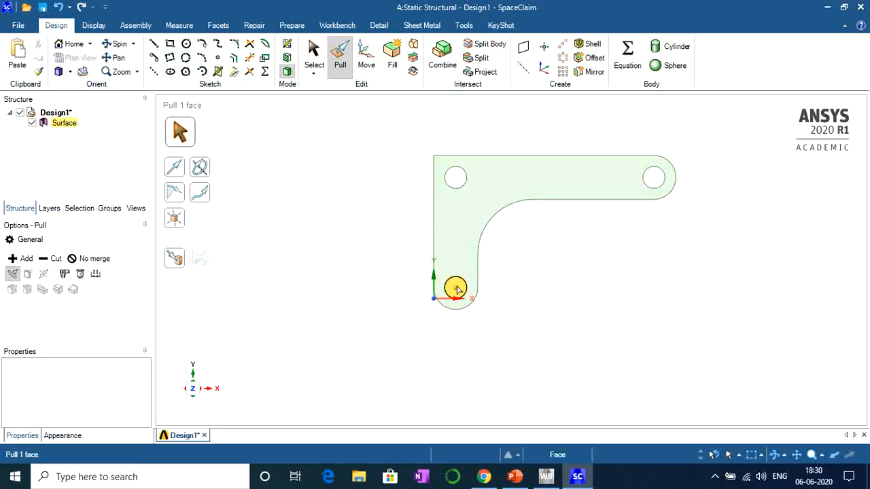
key("Escape")
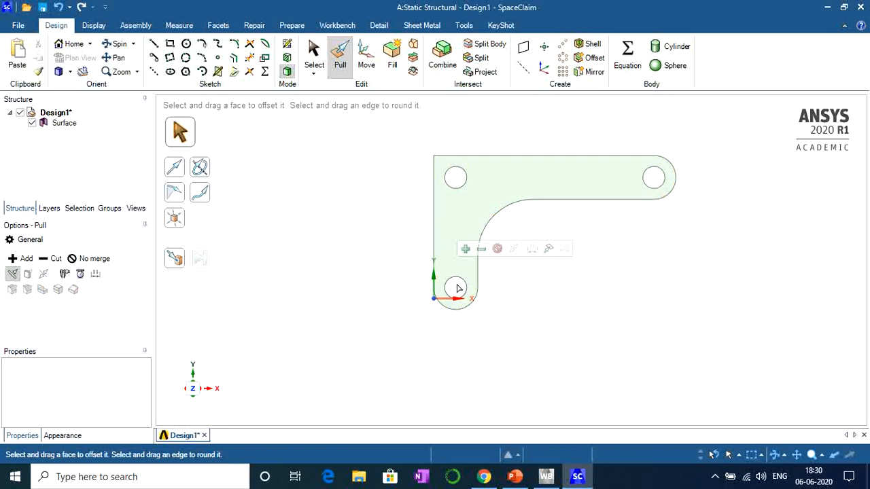
left_click(458, 288)
left_click(345, 314)
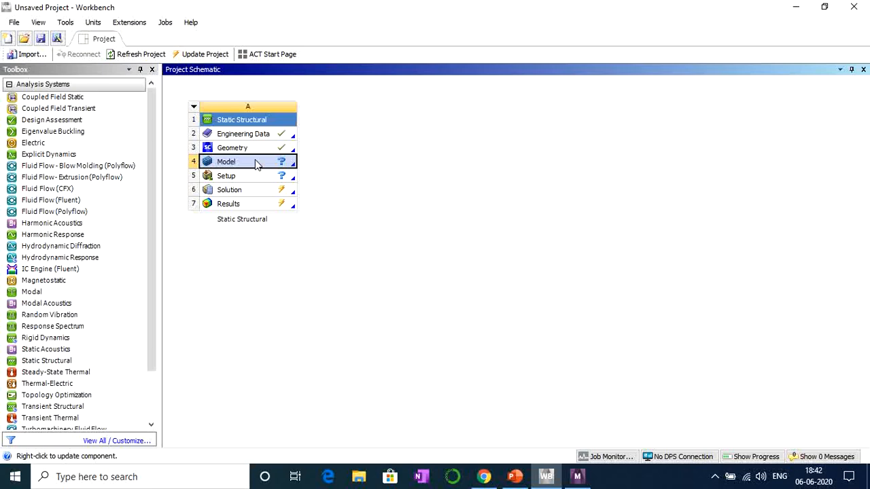
- Switch to Mechanical and define the bracket surface body as 2D with Plane Stress behavior
left_click(577, 476)
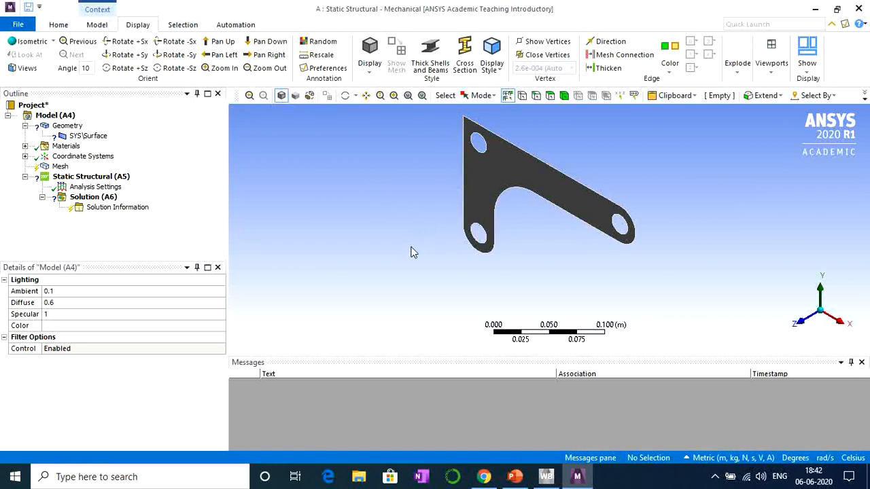
middle_click_drag(410, 249, 500, 208)
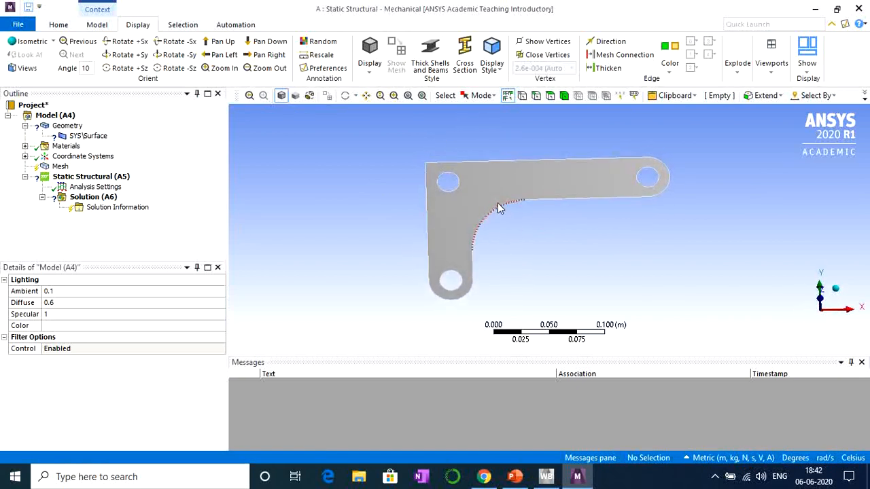
left_click(92, 138)
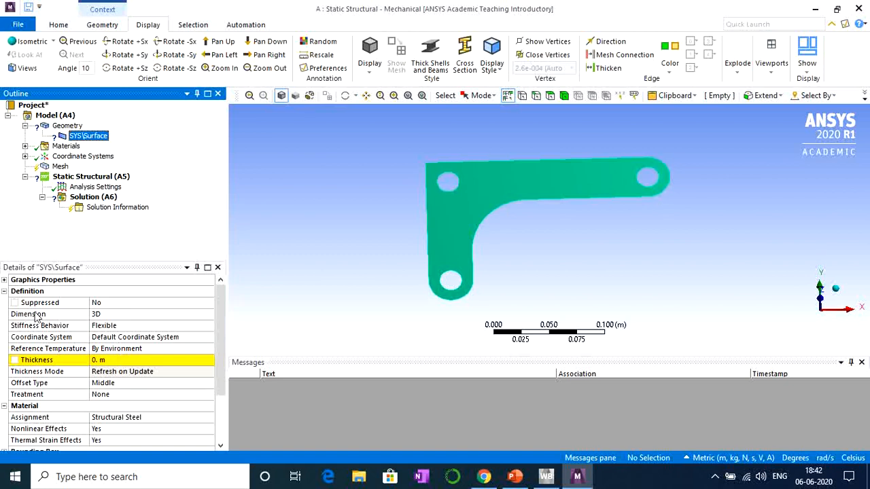
left_click(116, 317)
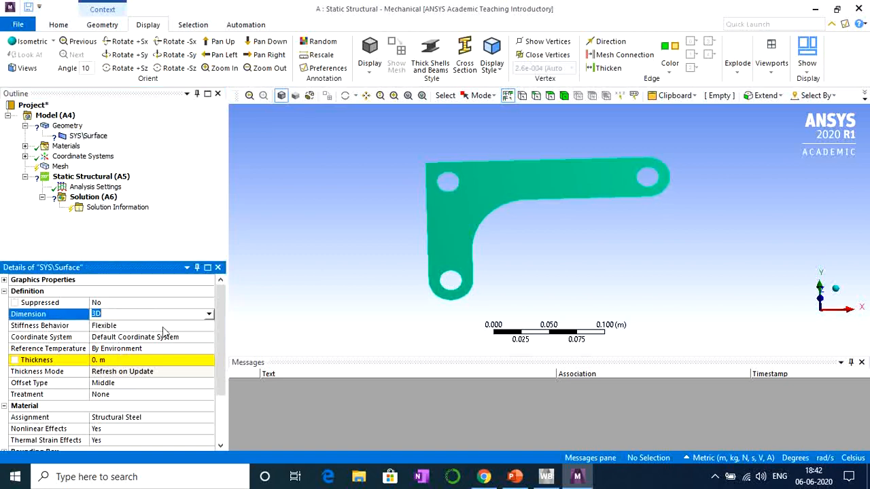
left_click(209, 315)
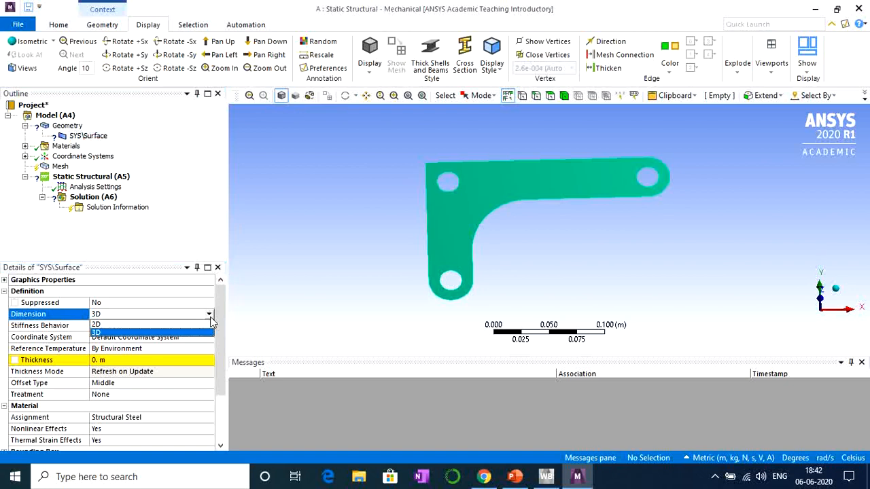
left_click(113, 331)
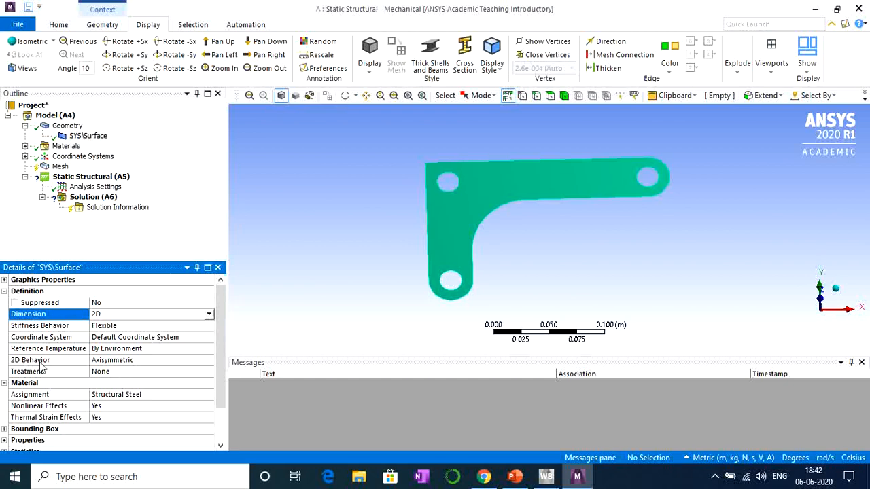
left_click(139, 363)
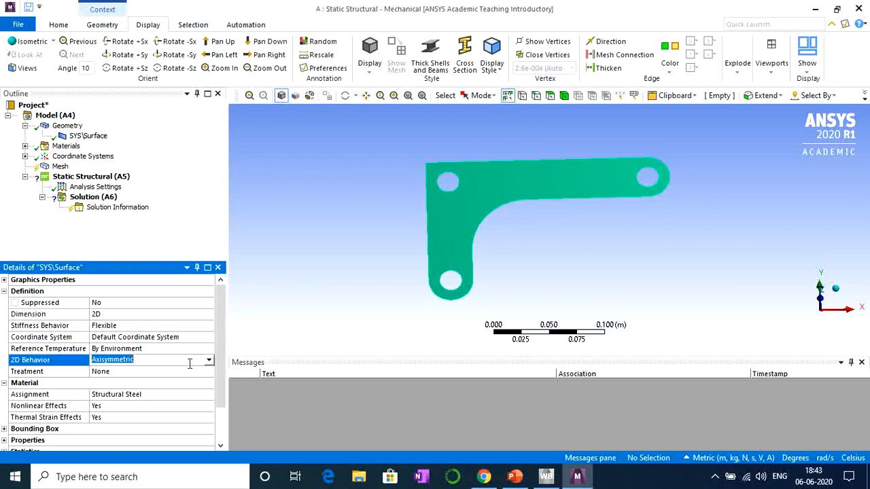
left_click(209, 363)
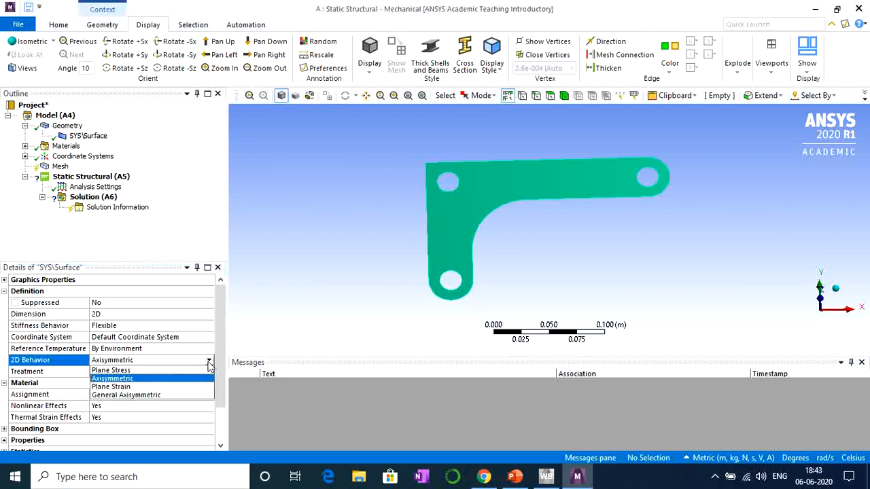
left_click(126, 373)
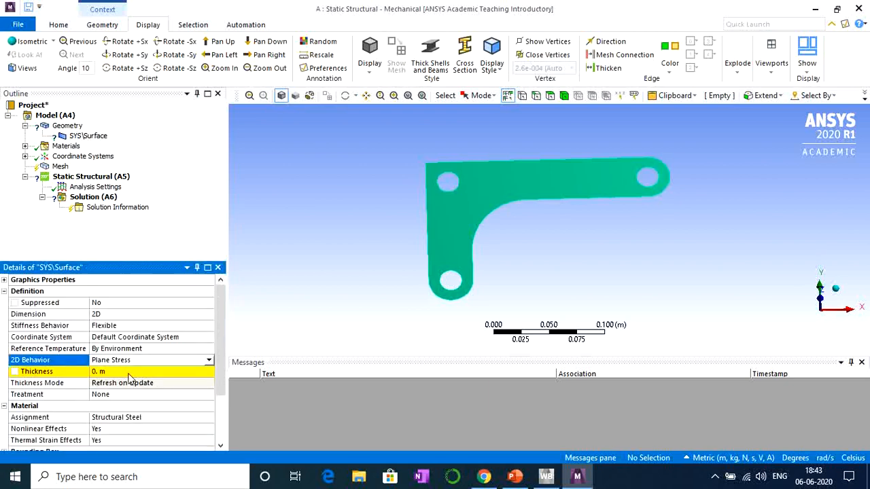
- Set the surface body's thickness to 0.002 m
left_click(129, 372)
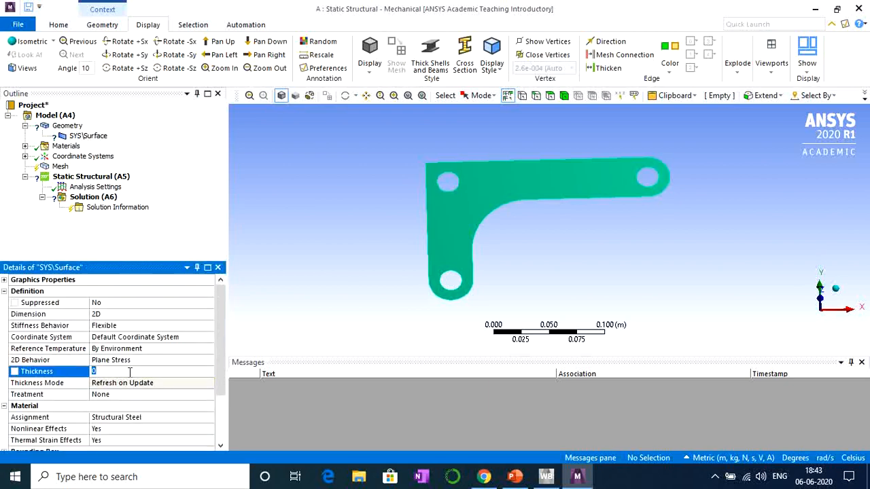
type("0.002m")
key("Return")
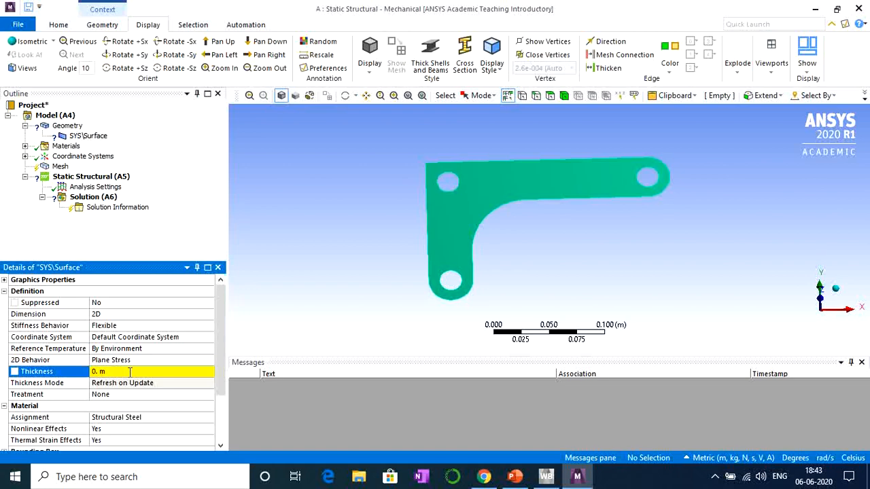
left_click(129, 372)
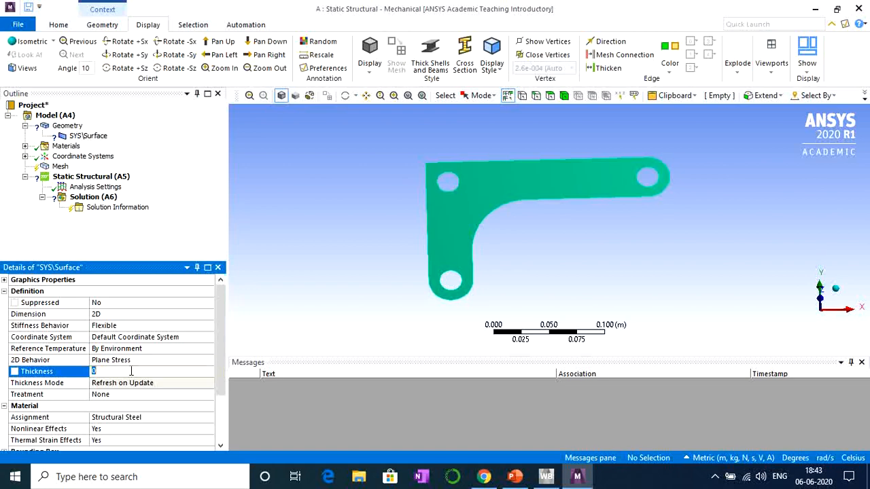
type("0.002")
key("Return")
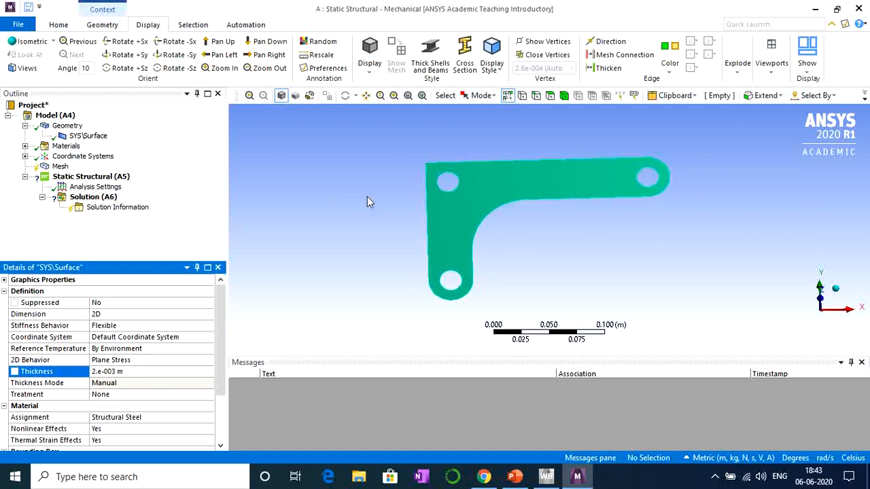
- Generate the bracket's mesh with the default element size
left_click(61, 167)
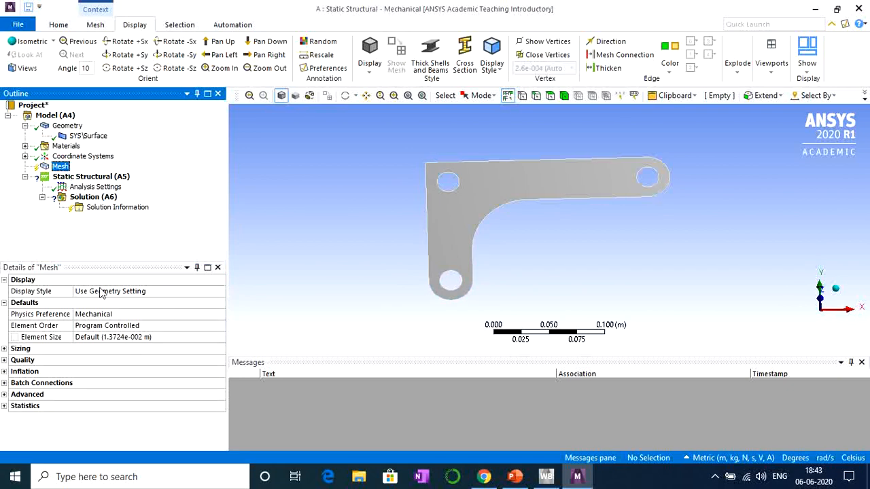
right_click(61, 167)
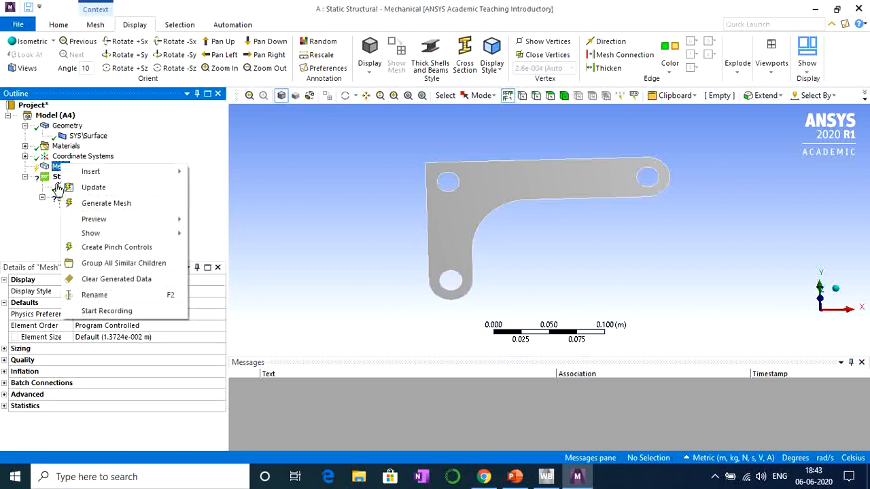
key("Escape")
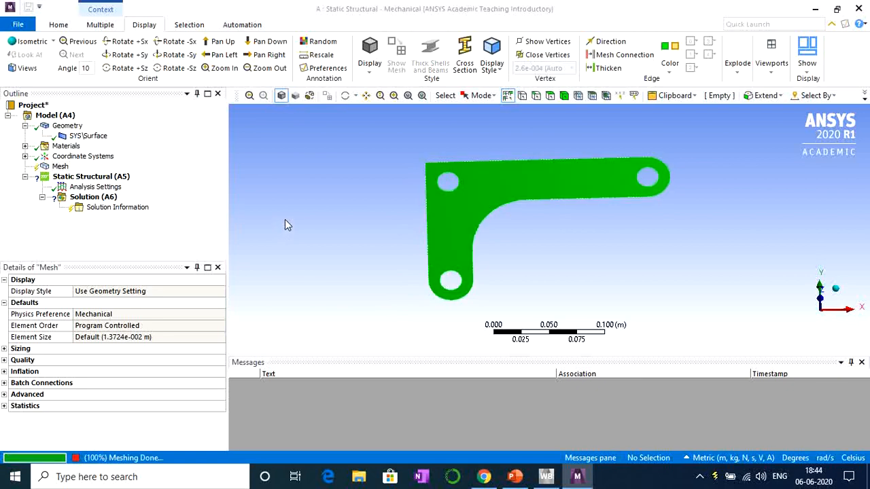
middle_click_drag(588, 238, 596, 205)
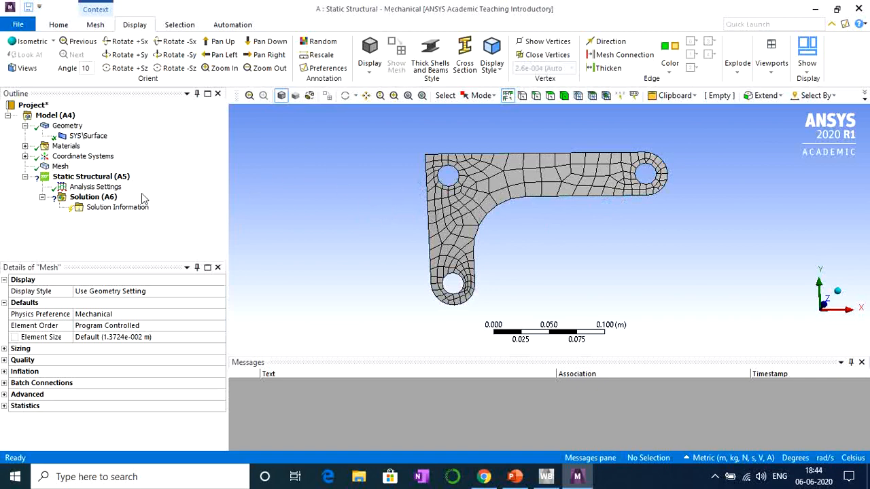
- Insert a Fixed Support in the static structural analysis and scope it to the bracket's straight vertical wall-side edge
left_click(100, 179)
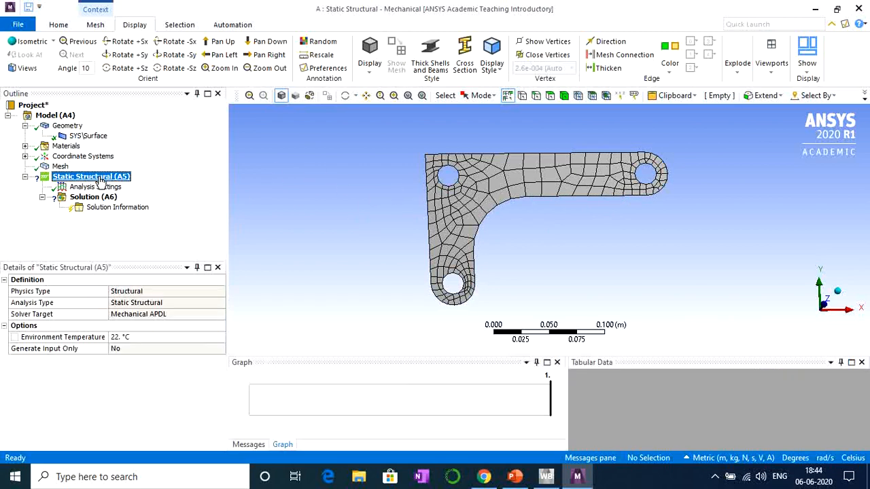
right_click(100, 179)
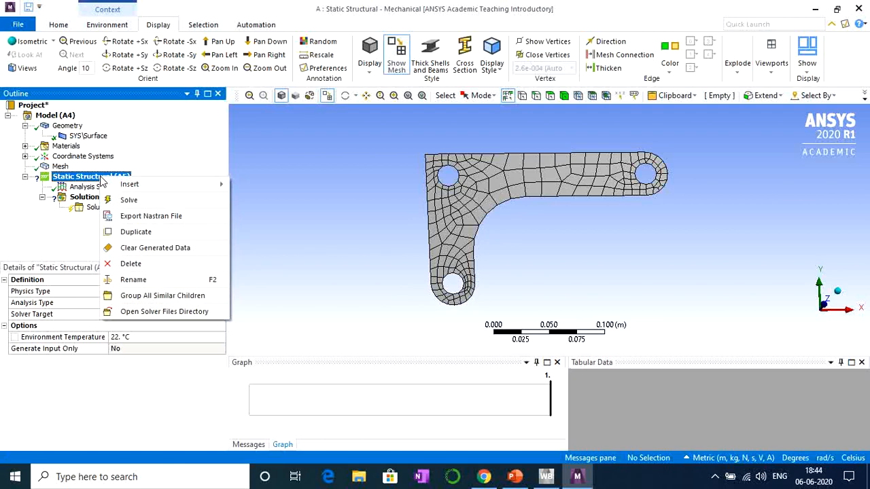
mouse_move(161, 187)
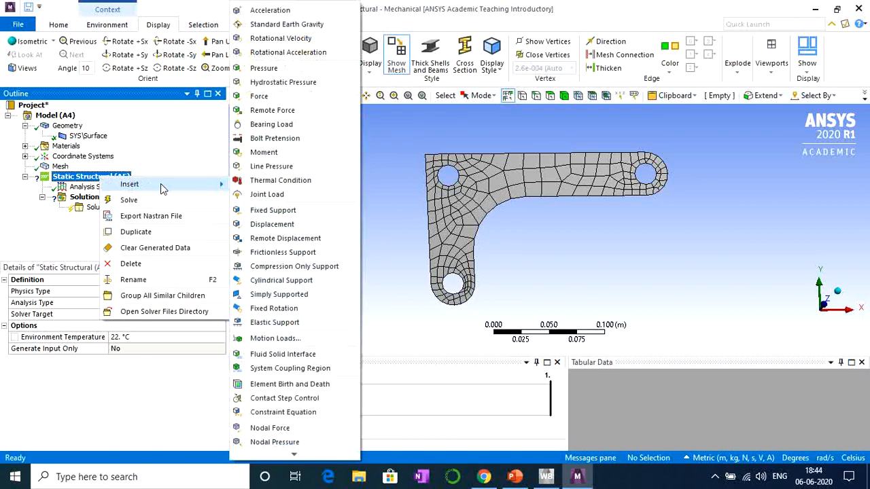
left_click(286, 212)
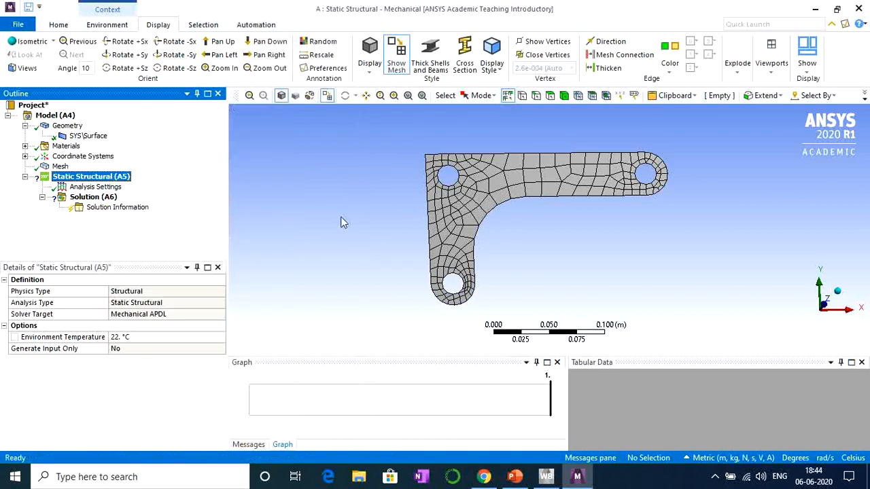
left_click(430, 218)
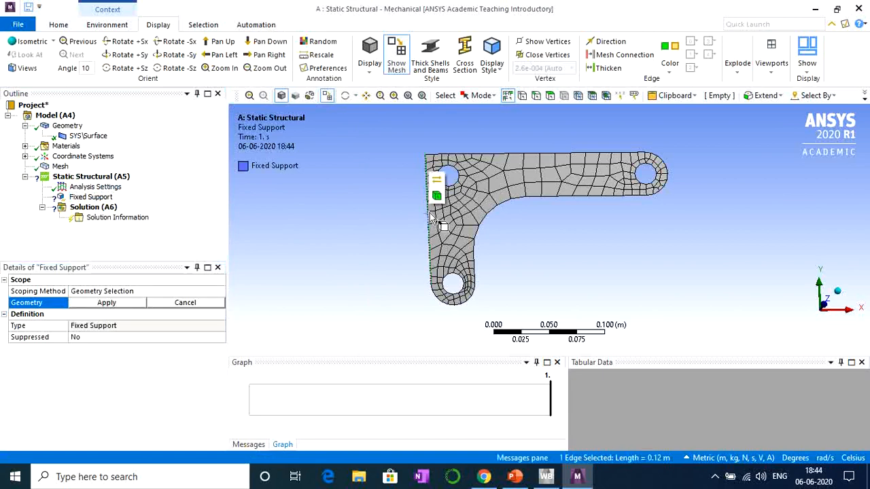
left_click(119, 305)
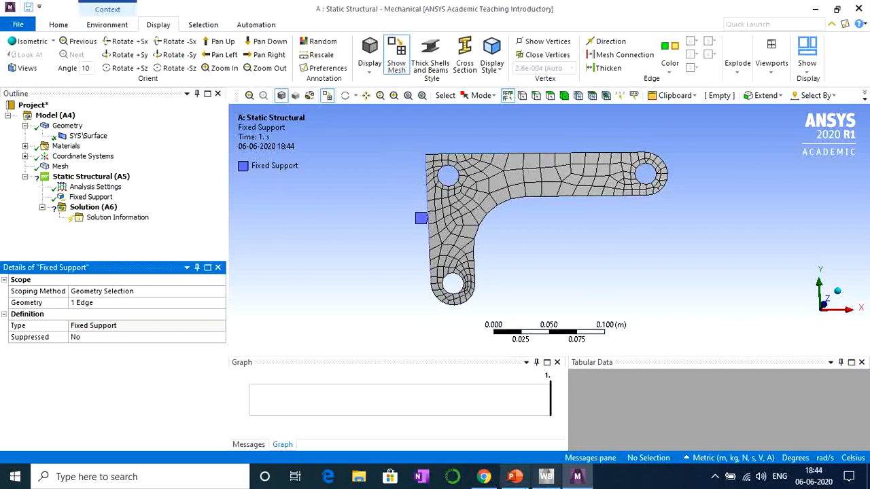
- Apply a Pressure load of 2.5e6 Pa to the bracket's straight upper edge
left_click(515, 477)
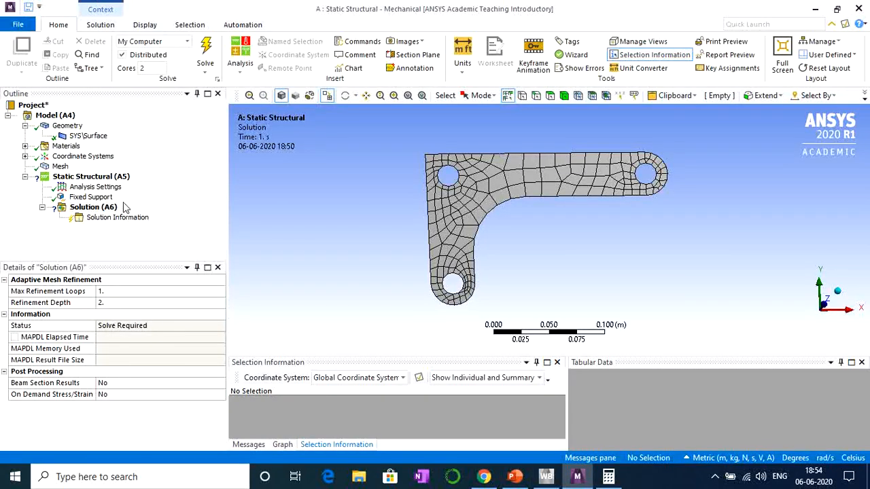
left_click(100, 178)
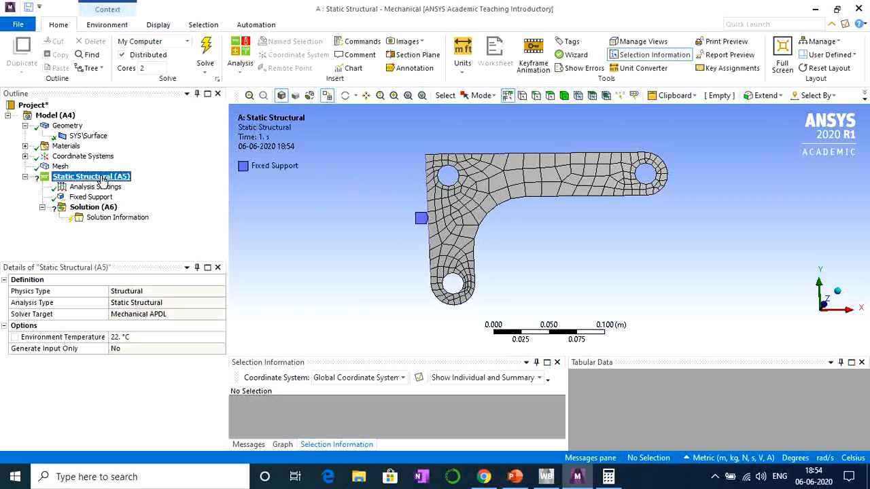
right_click(102, 178)
mouse_move(121, 185)
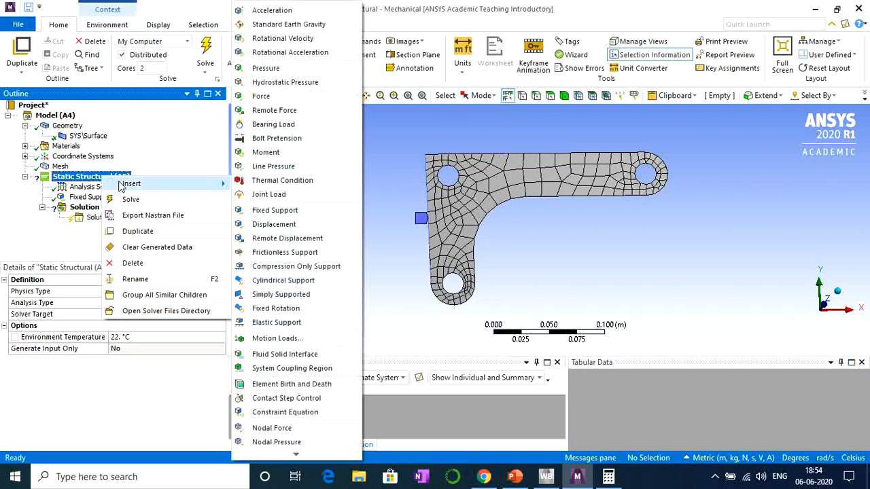
left_click(267, 70)
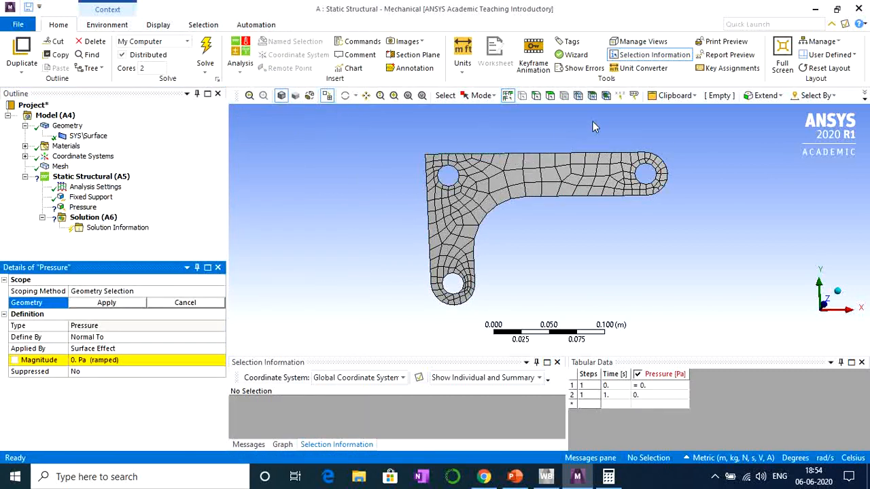
left_click(541, 159)
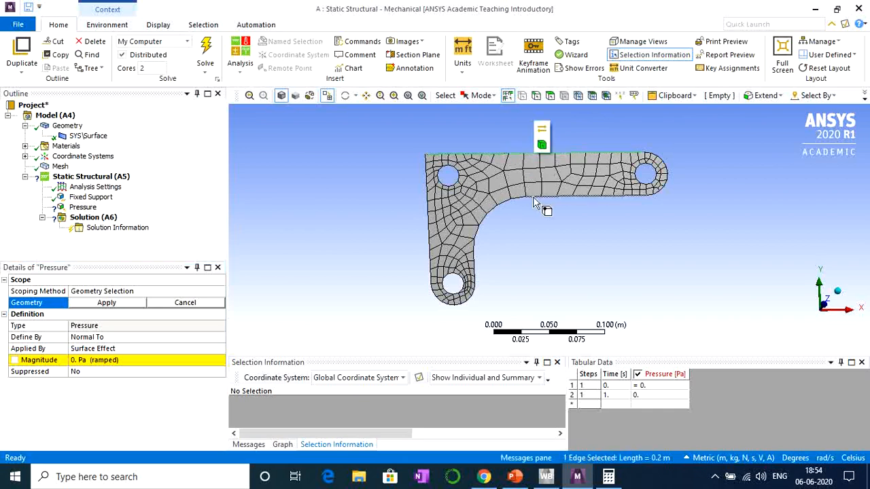
left_click(121, 302)
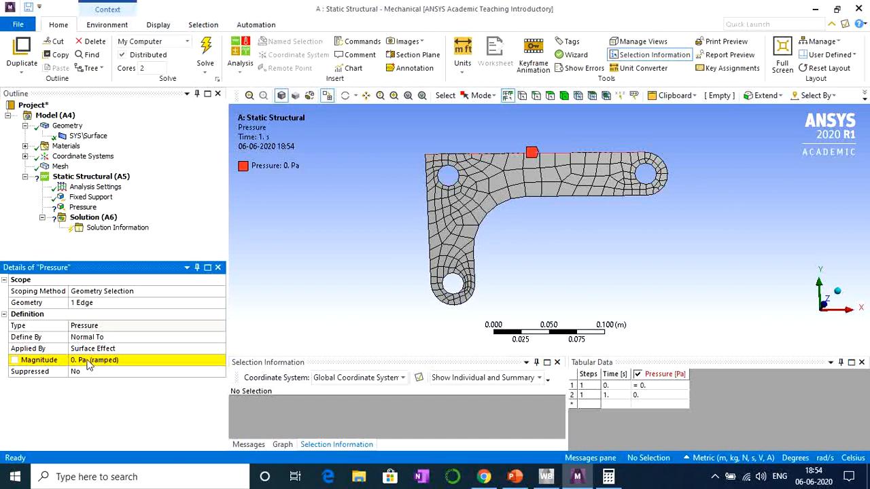
left_click(105, 360)
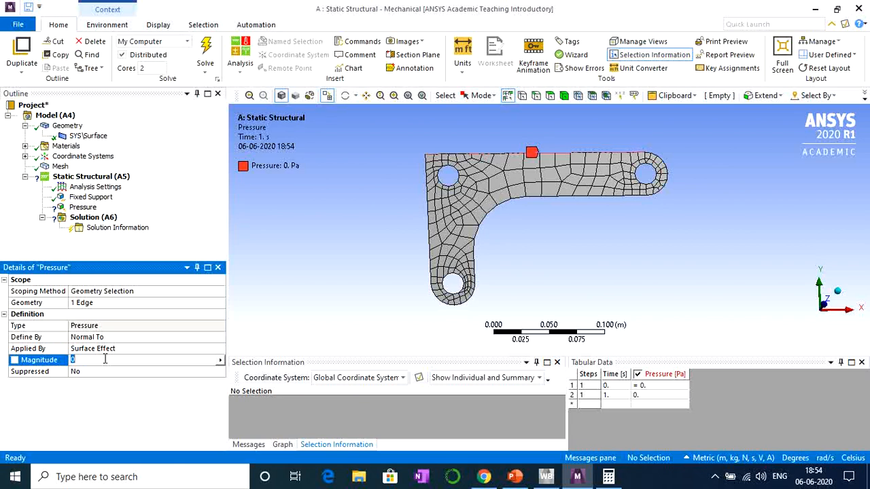
type("2.5e6")
key("Return")
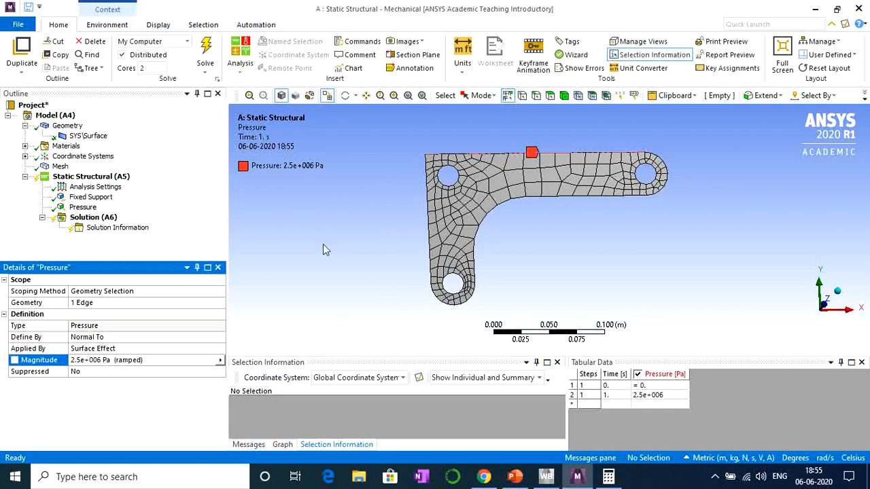
- Add a Directional Deformation result to the solution
right_click(92, 219)
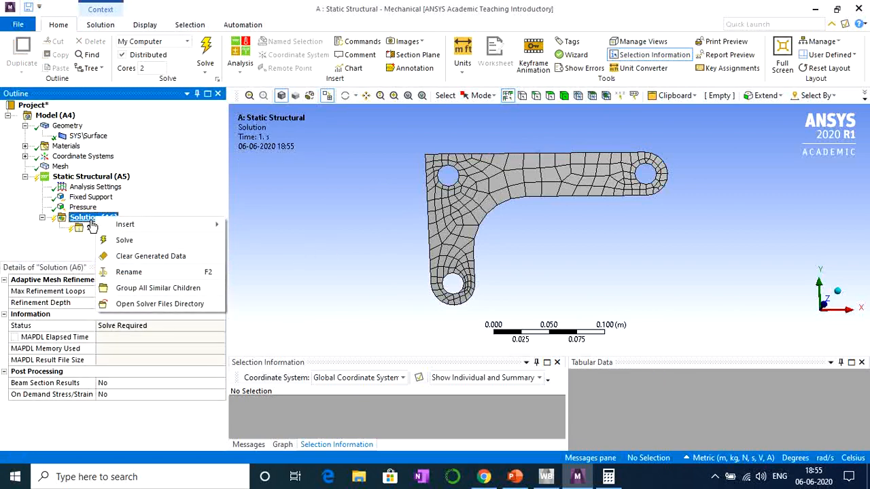
mouse_move(124, 224)
mouse_move(301, 227)
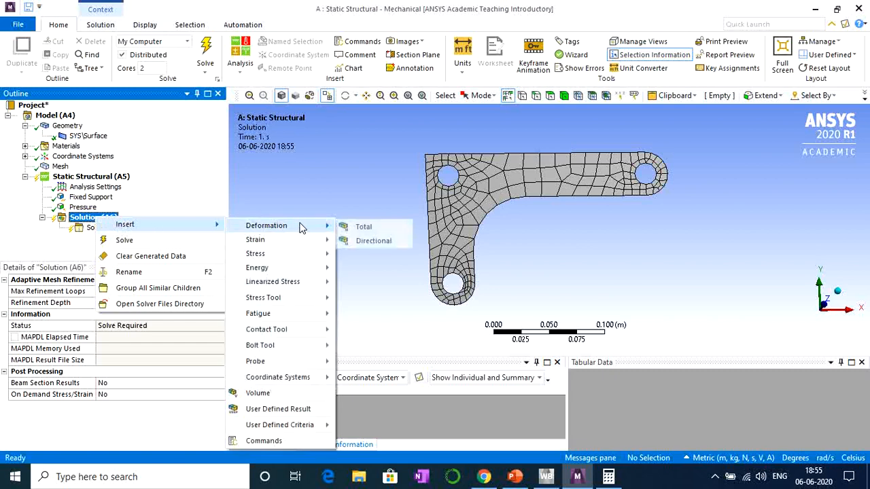
left_click(367, 241)
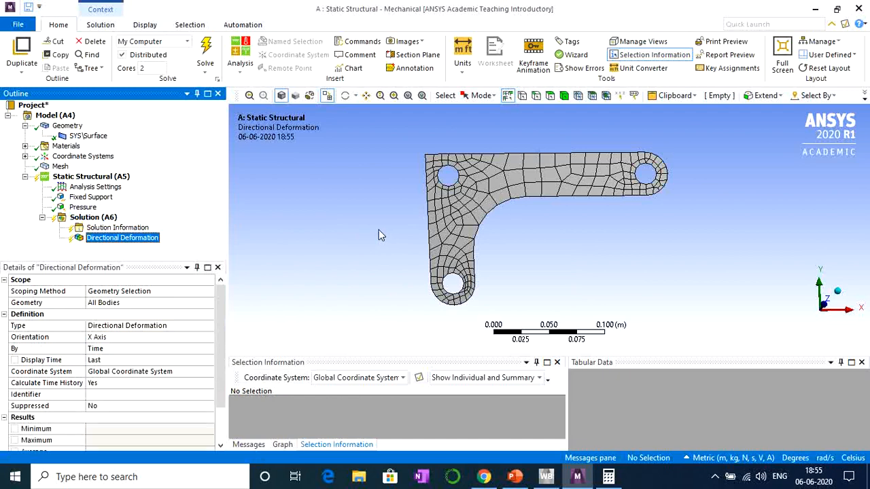
- Add an Equivalent (von-Mises) Stress result to the solution
right_click(116, 218)
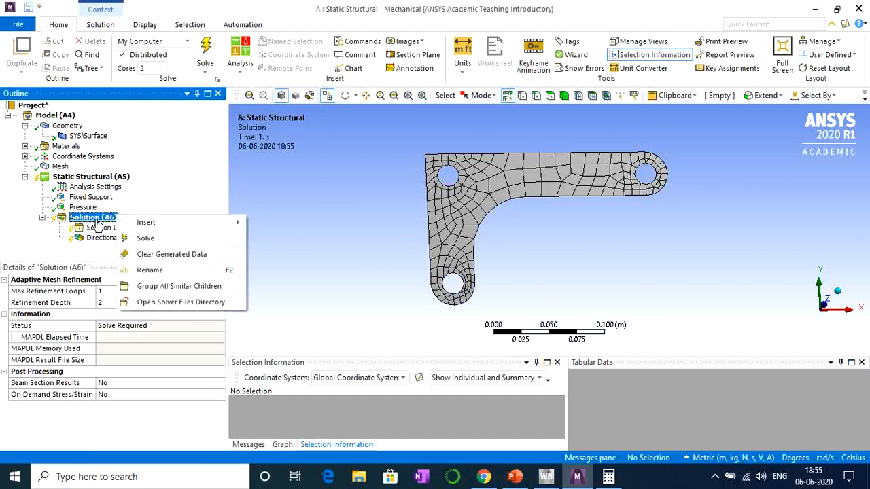
mouse_move(159, 230)
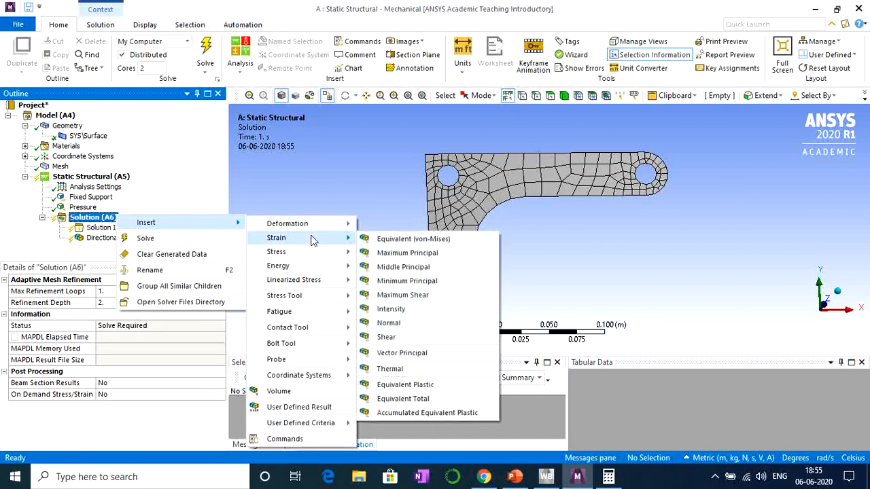
mouse_move(303, 258)
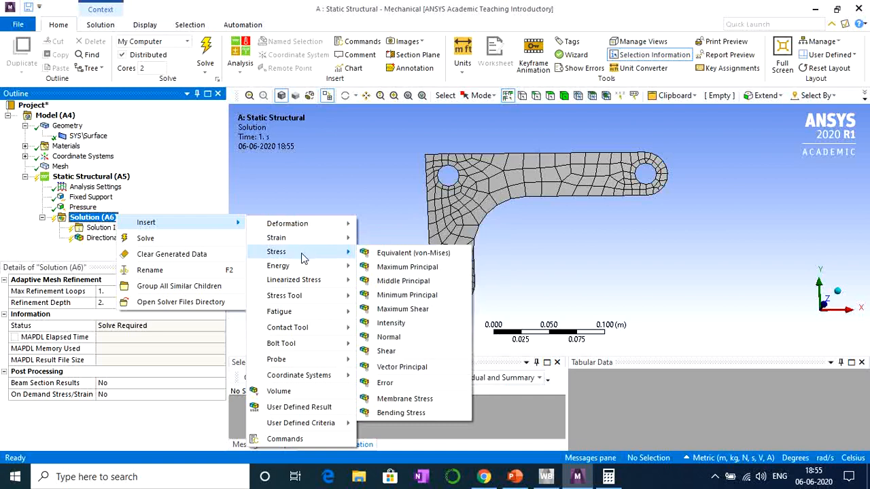
left_click(413, 253)
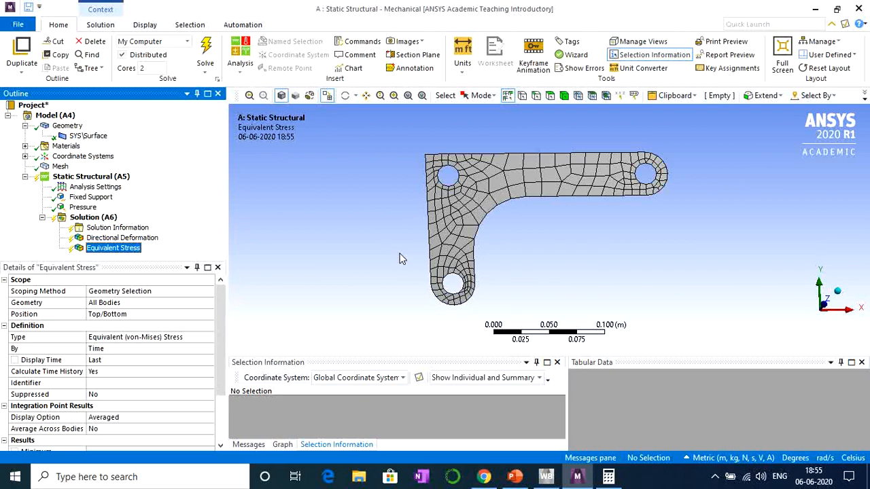
- Check the fixed support, pressure and both result definitions, and solve the static structural analysis
left_click(91, 197)
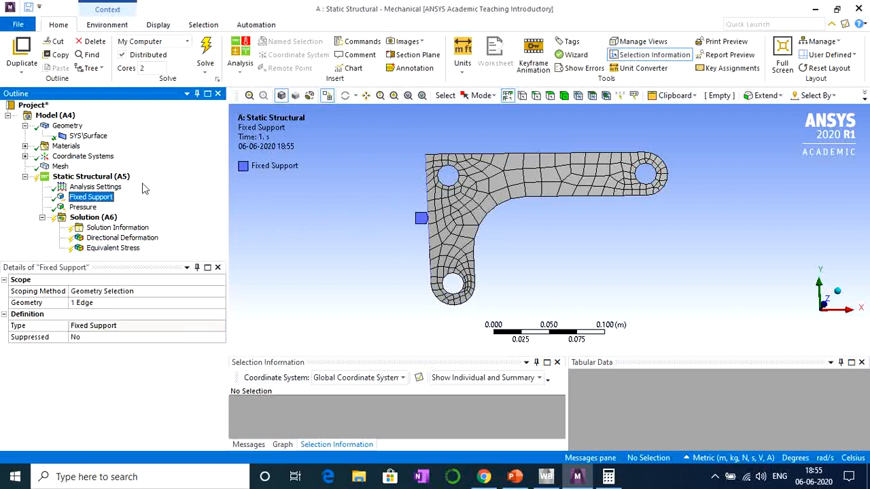
left_click(83, 207)
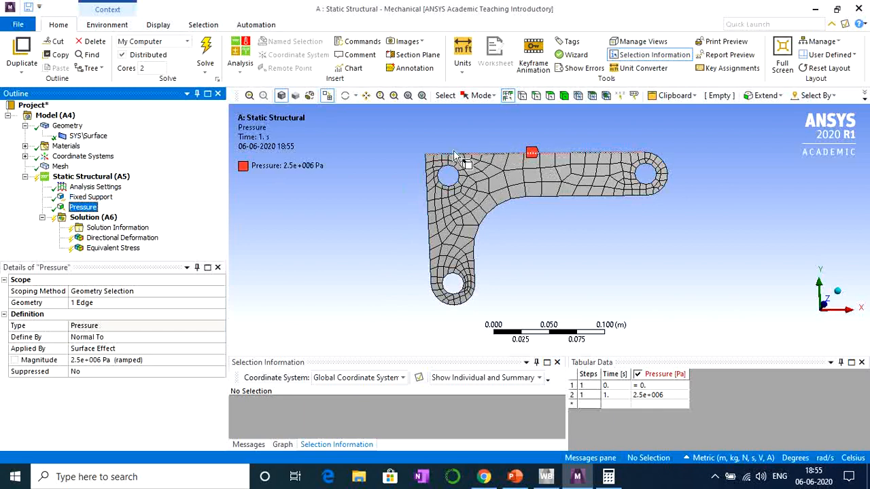
left_click(136, 239)
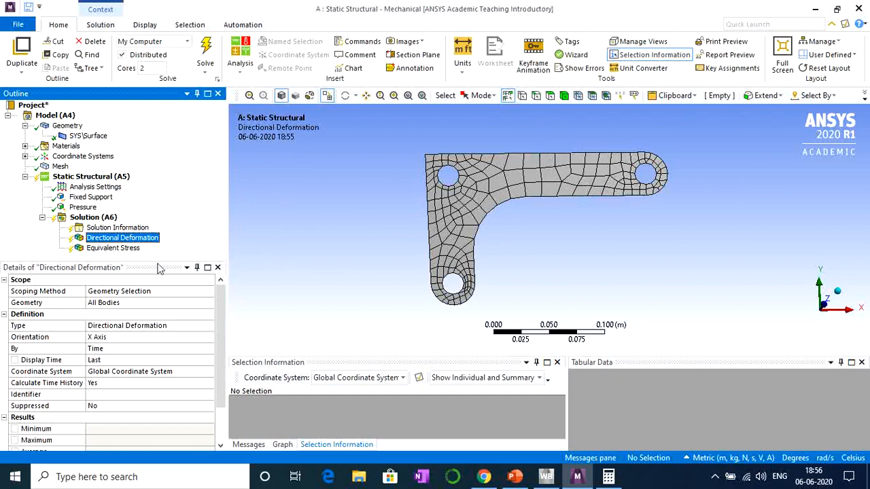
left_click(130, 250)
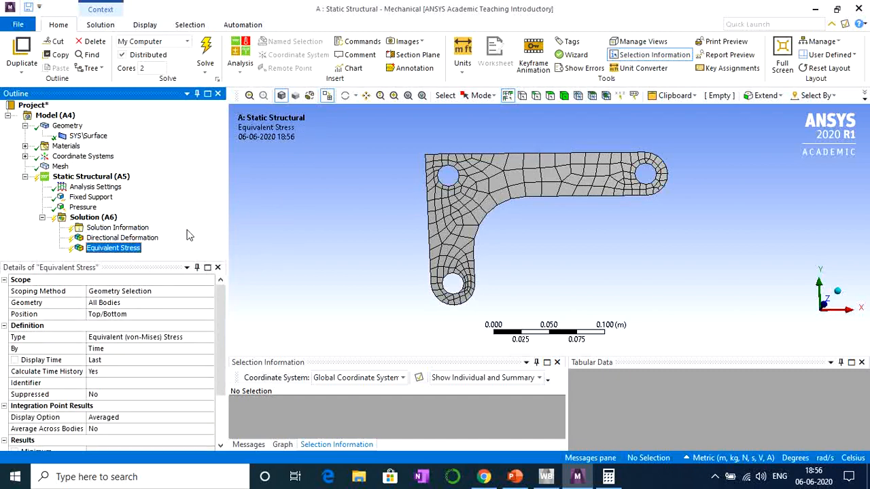
right_click(91, 219)
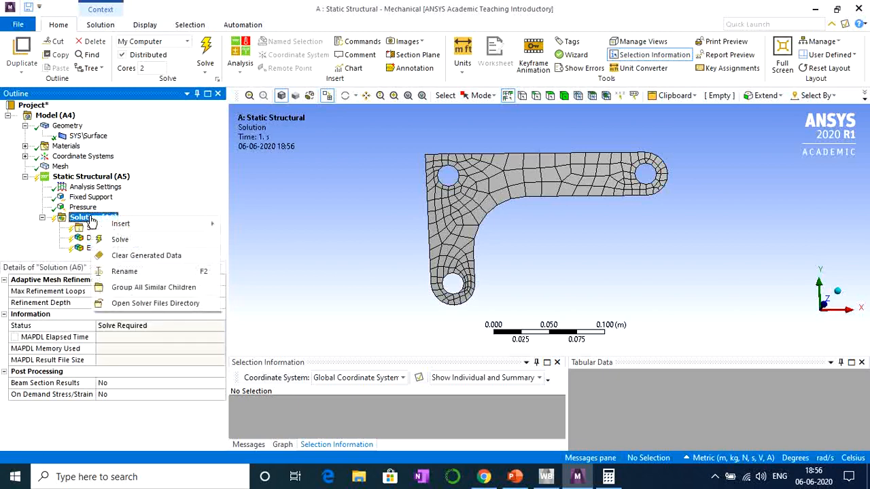
left_click(121, 240)
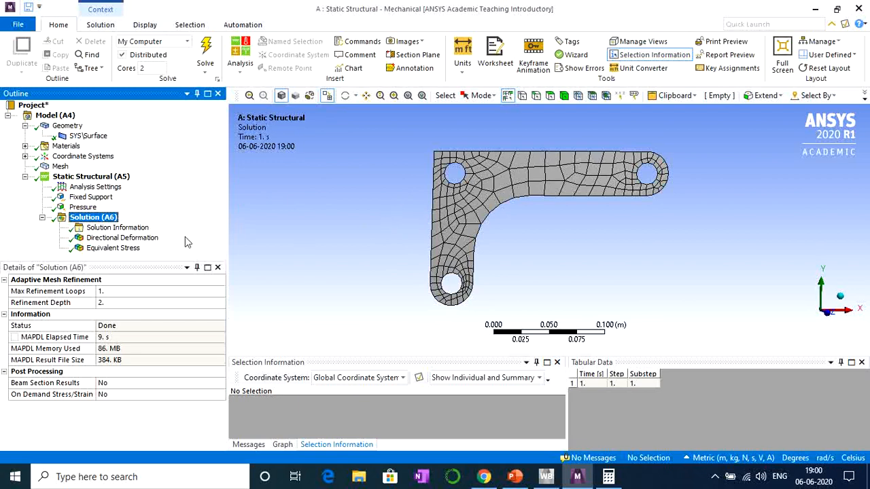
- Examine the bracket's X-axis directional deformation contour from slightly different angles
left_click(124, 238)
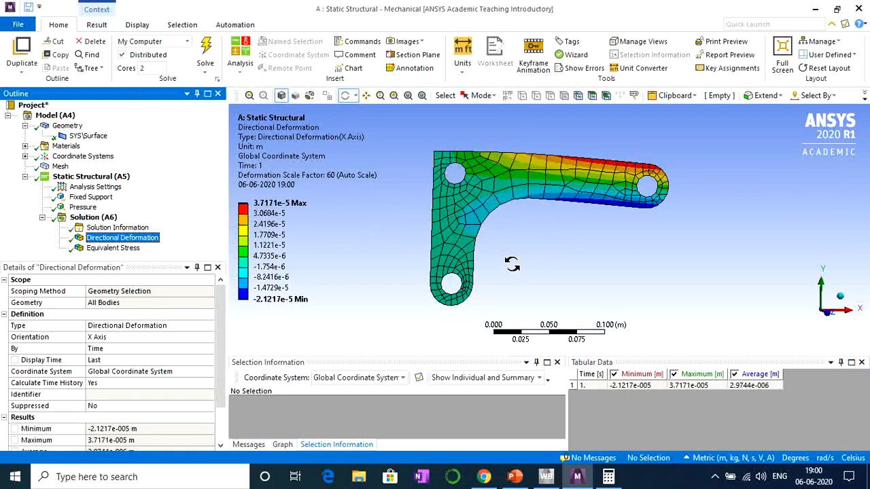
left_click_drag(511, 265, 528, 252)
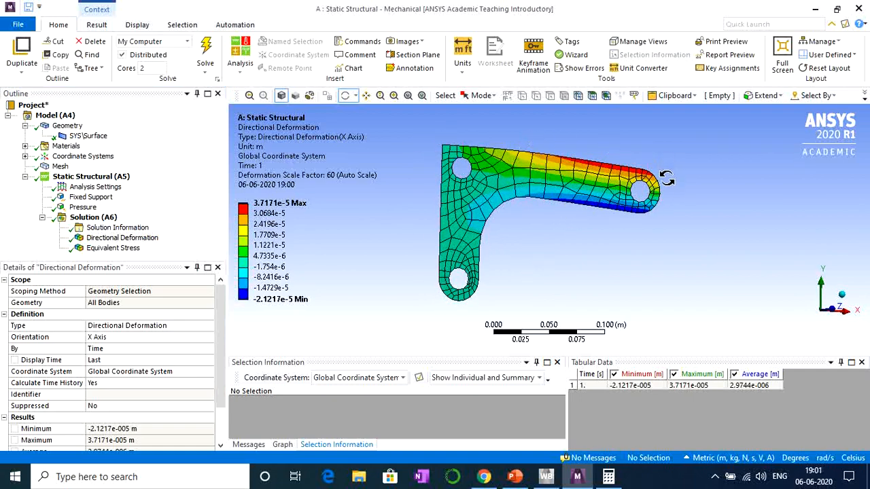
left_click_drag(663, 202, 641, 178)
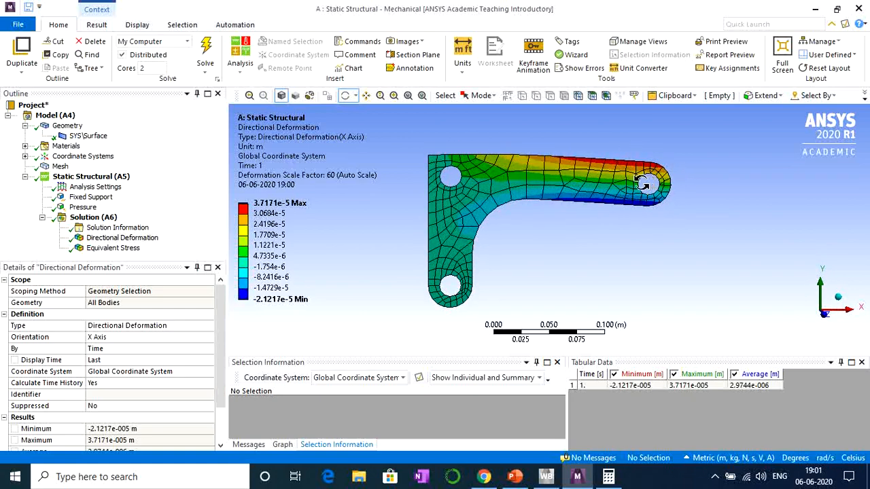
- Examine the equivalent stress contour and compare it with the yield stress and safety factor on the PowerPoint design slide
left_click(129, 250)
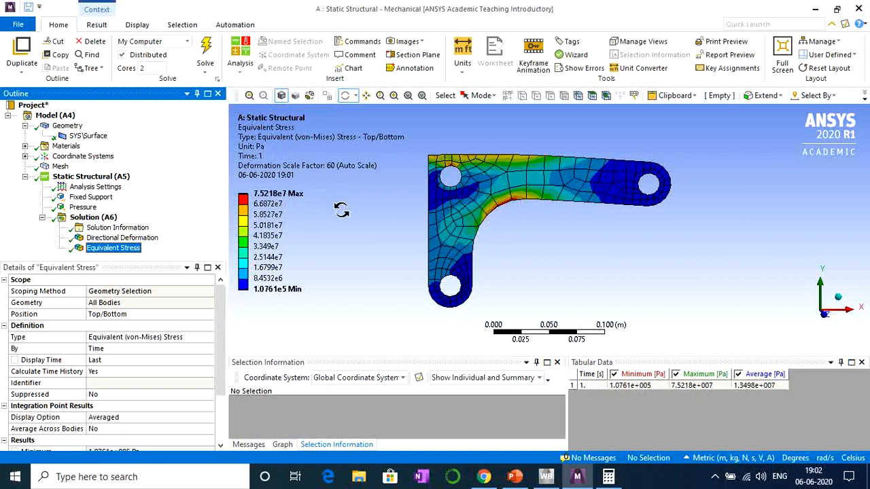
mouse_move(271, 195)
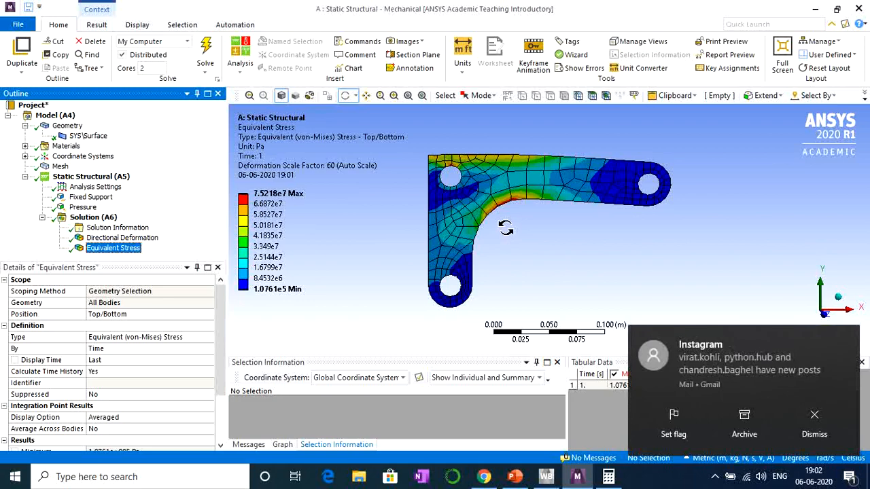
left_click(809, 426)
left_click(516, 477)
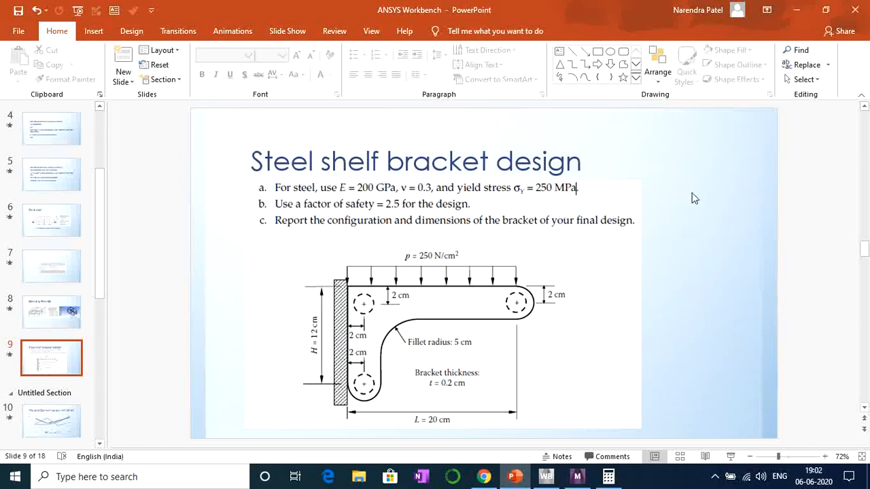
left_click(803, 20)
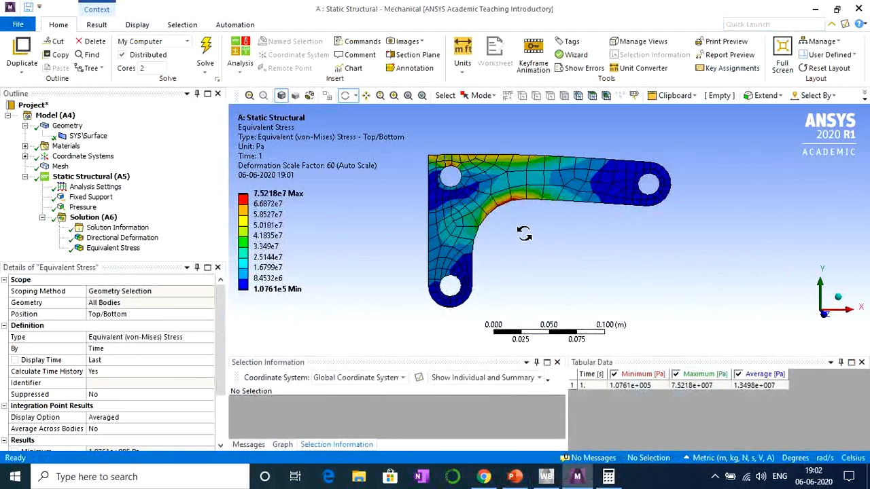